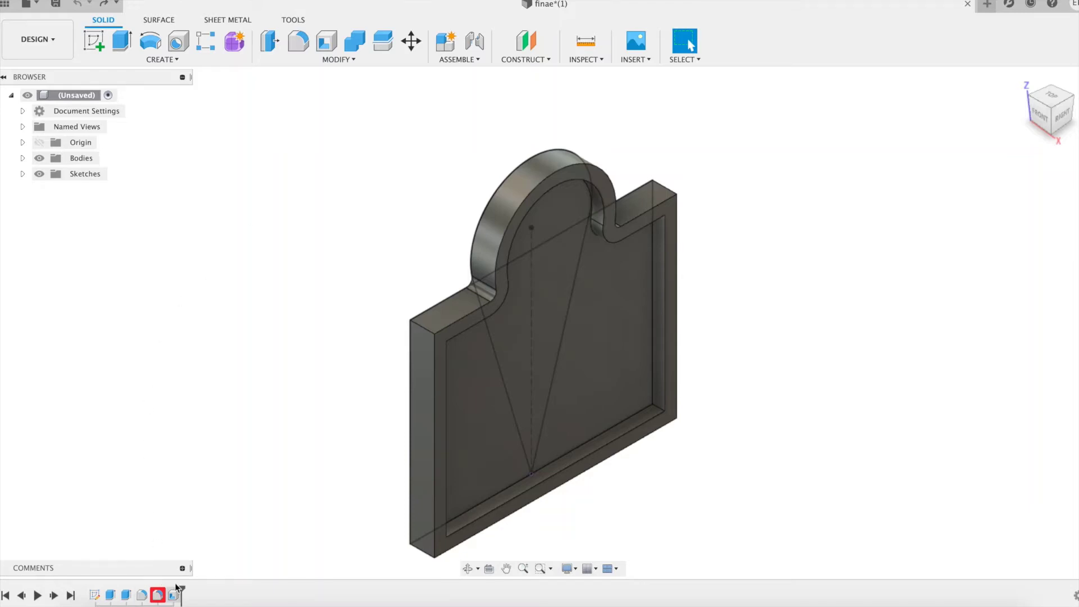
- Test the tombstone-shaped plate at a smaller size by setting the user parameter ref to 45 mm
{"action": "left_click", "coordinate": [349, 60]}
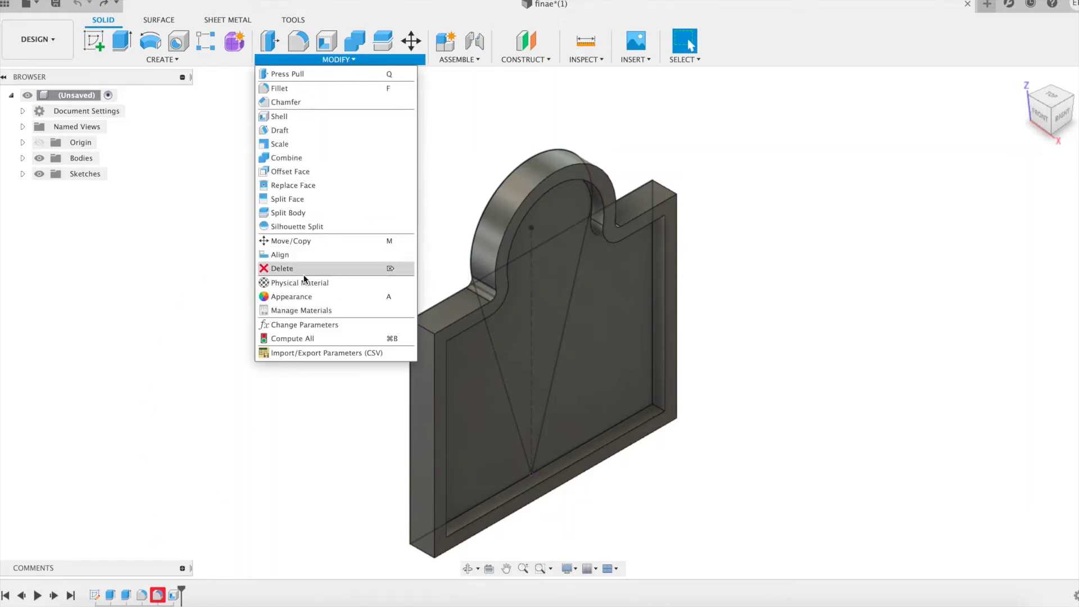
{"action": "left_click", "coordinate": [325, 325]}
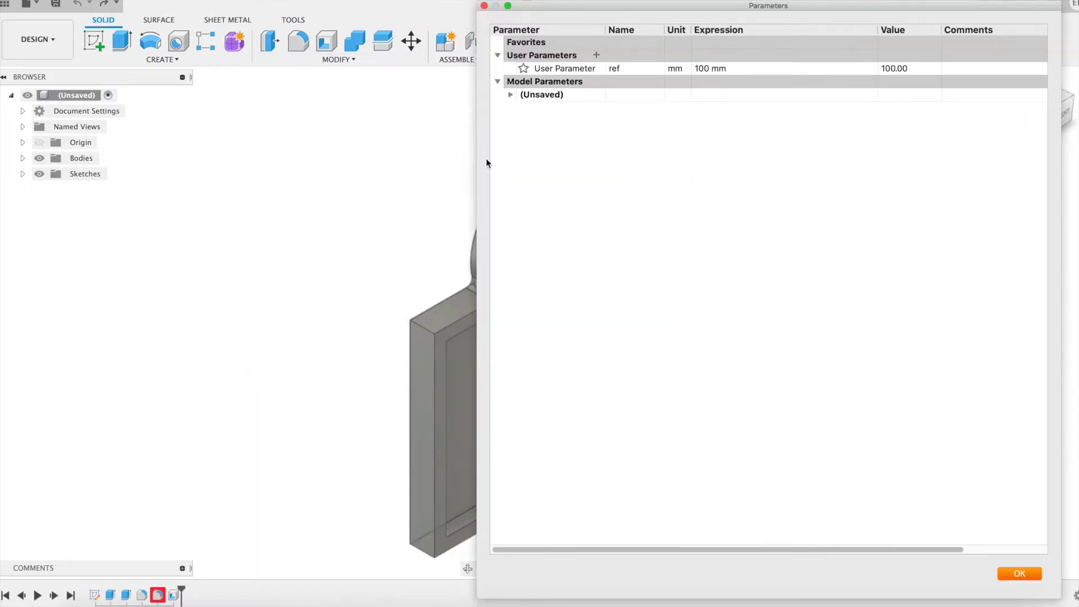
{"action": "middle_click_drag", "start_coordinate": [458, 164], "coordinate": [204, 147]}
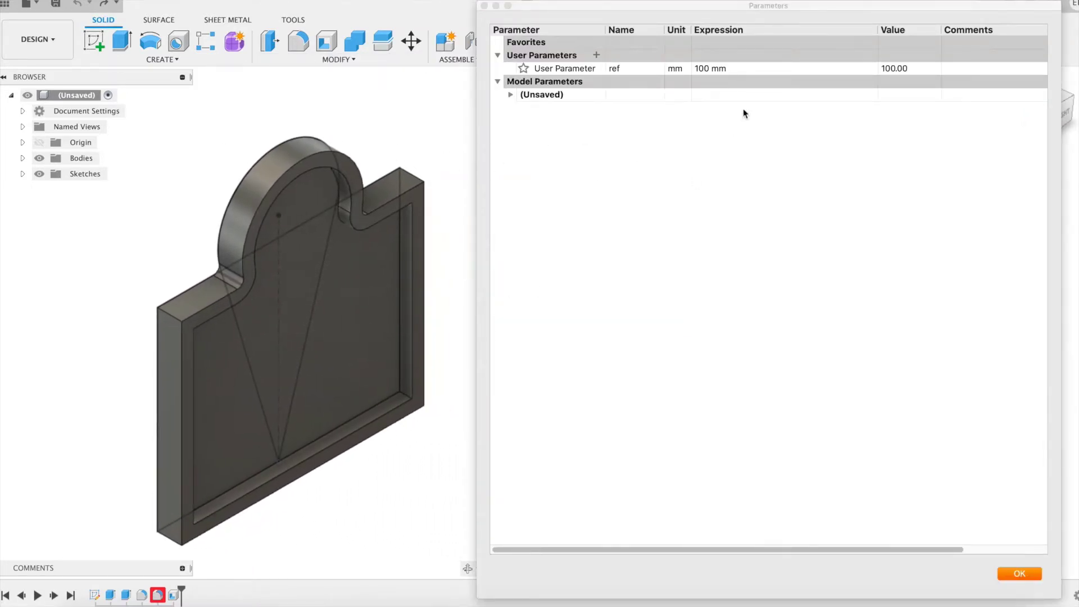
{"action": "left_click", "coordinate": [745, 70]}
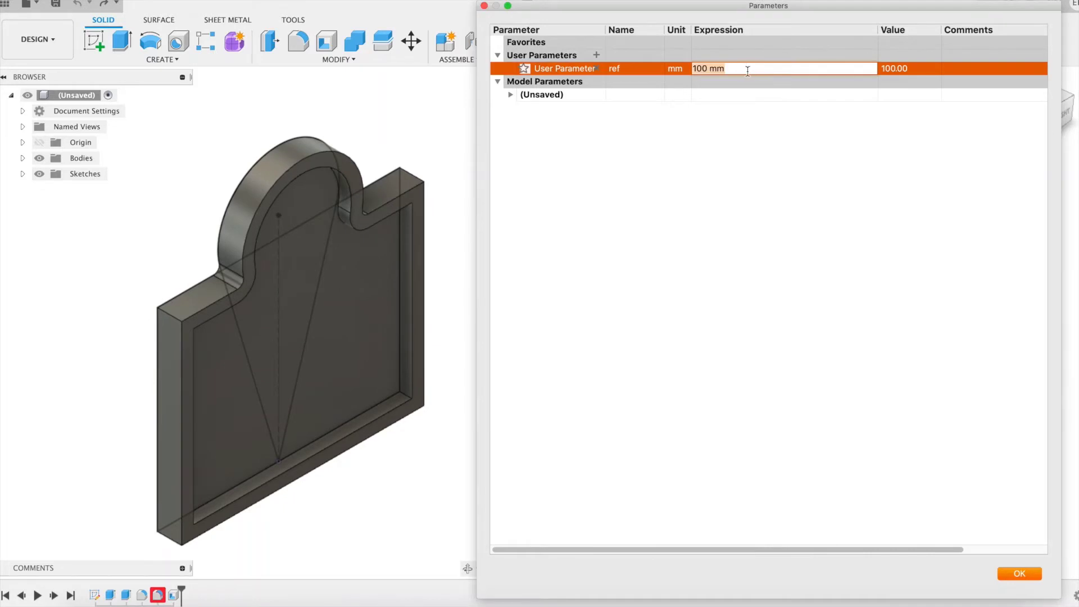
{"action": "type", "text": "45"}
{"action": "key", "text": "Return"}
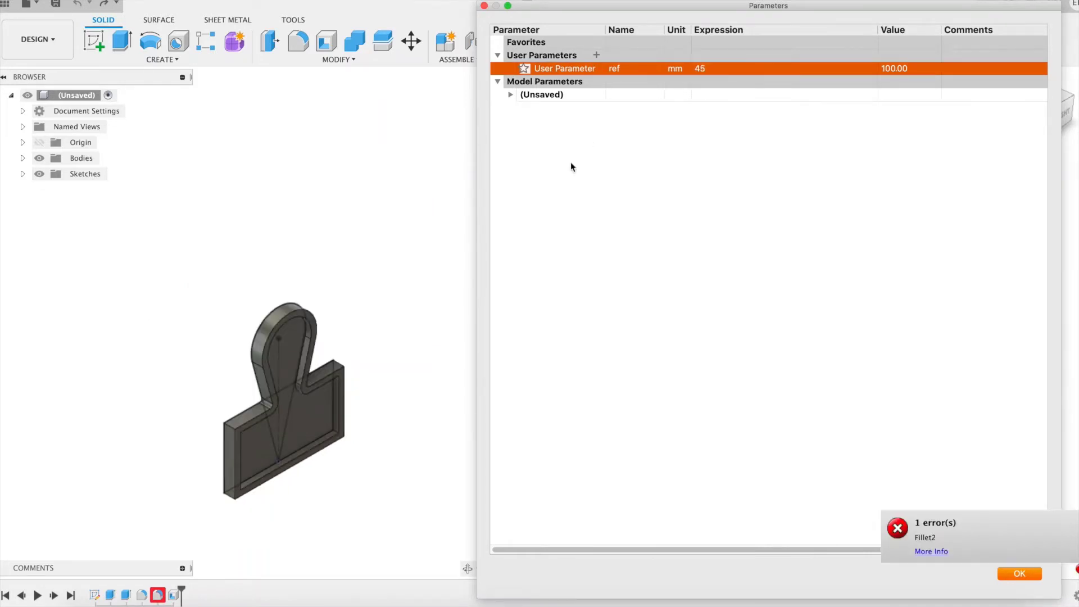
- Test the plate at a larger size by setting the user parameter ref to 110 mm
{"action": "left_click", "coordinate": [377, 413]}
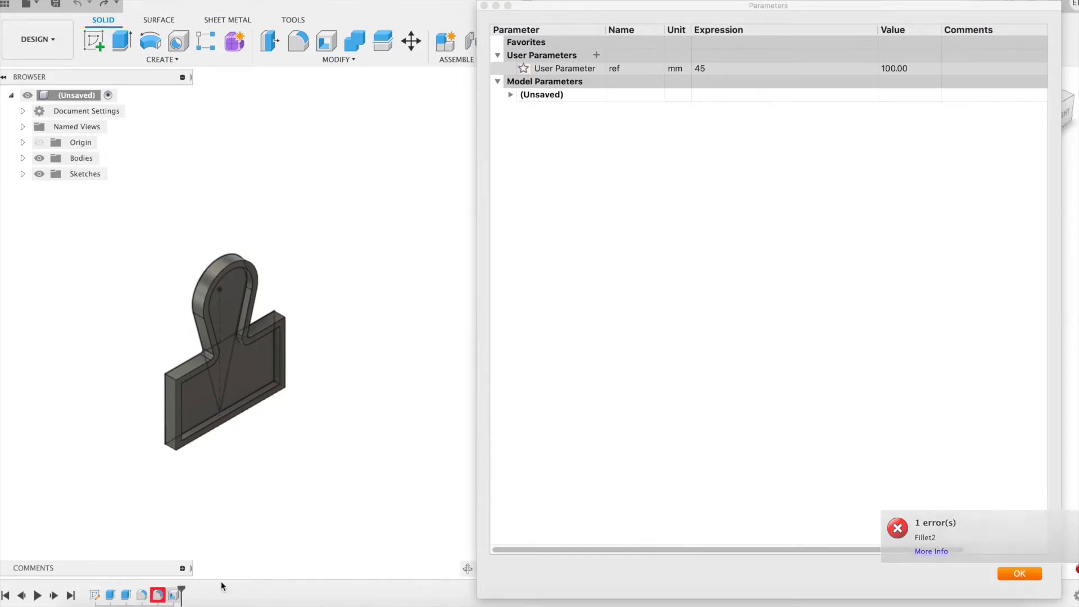
{"action": "double_click", "coordinate": [716, 68]}
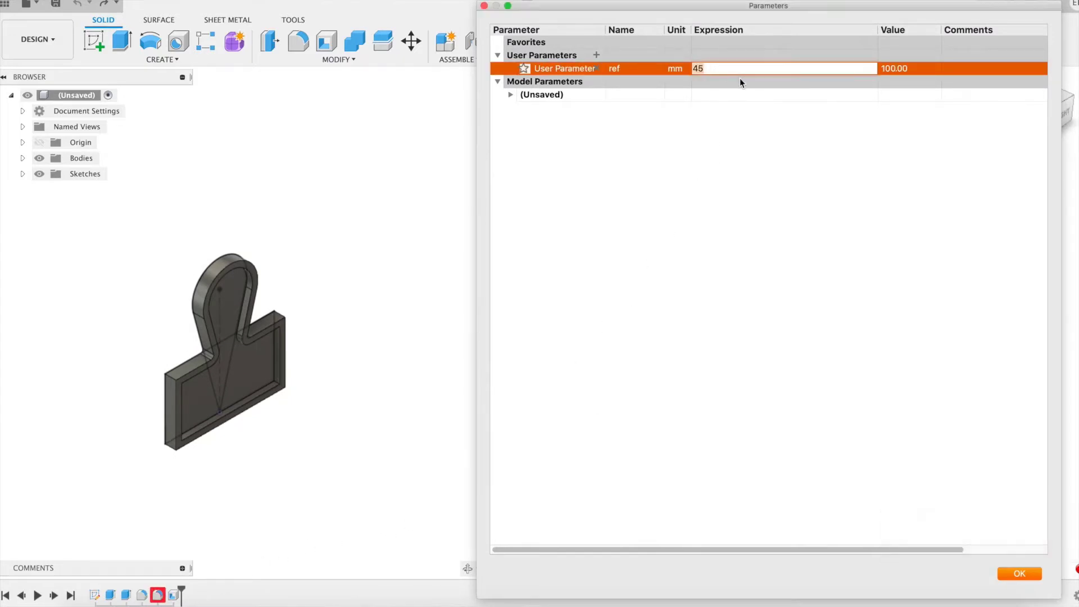
{"action": "type", "text": "110"}
{"action": "key", "text": "Return"}
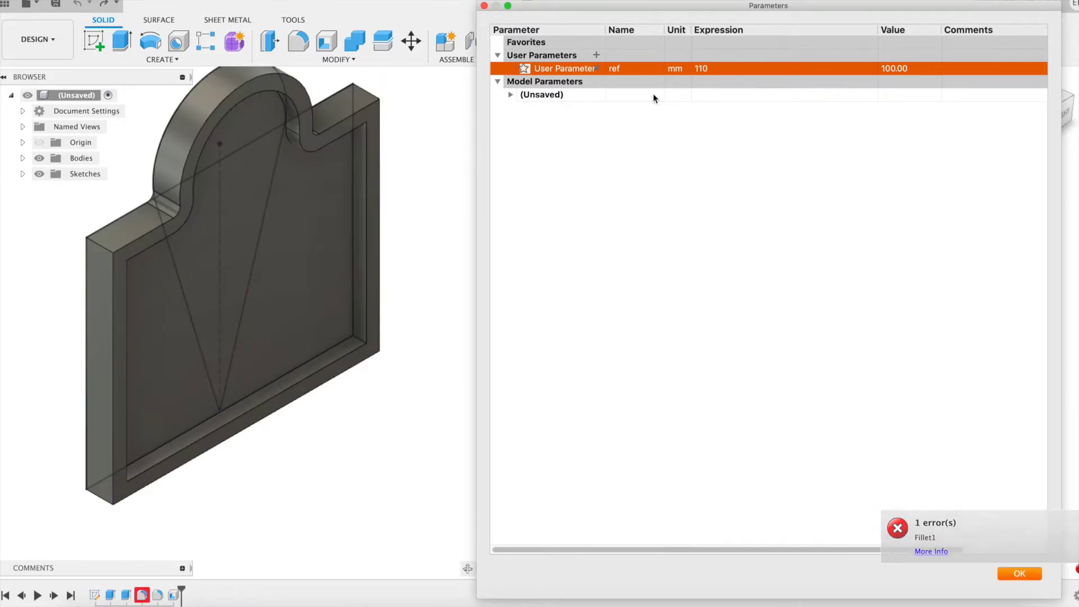
- Set the user parameter ref back to 100 mm and accept the parameter changes
{"action": "left_click", "coordinate": [386, 225]}
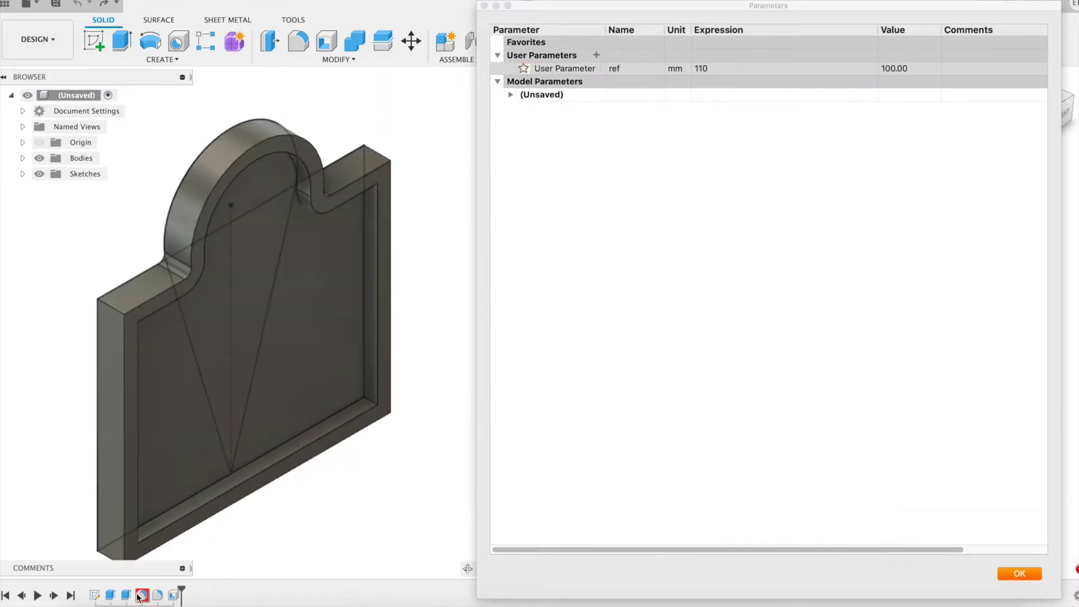
{"action": "double_click", "coordinate": [716, 68]}
{"action": "key", "text": "BackSpace"}
{"action": "type", "text": "100"}
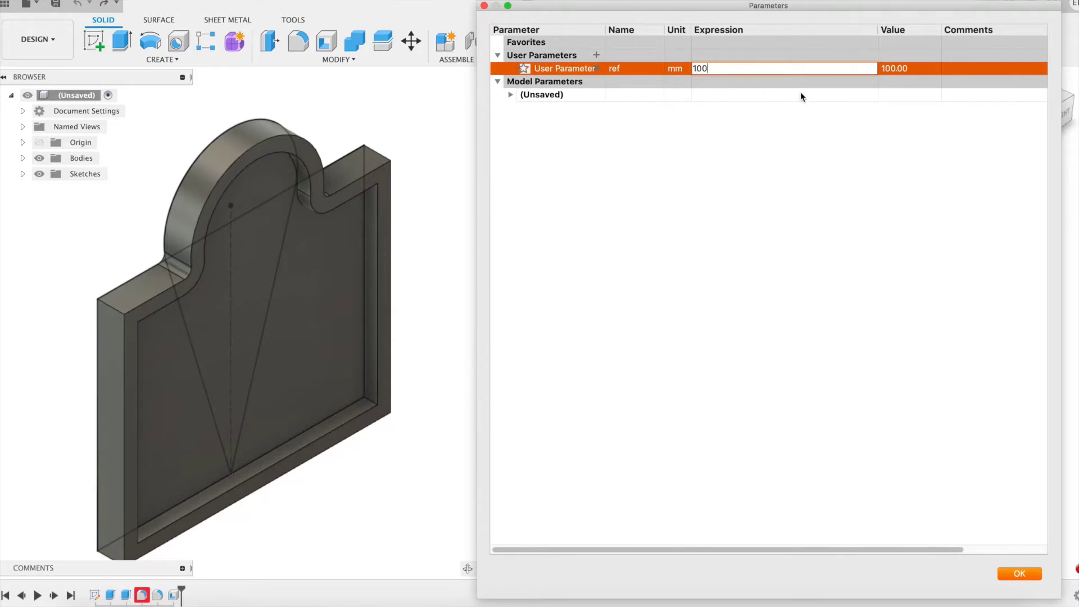
{"action": "left_click", "coordinate": [1015, 573]}
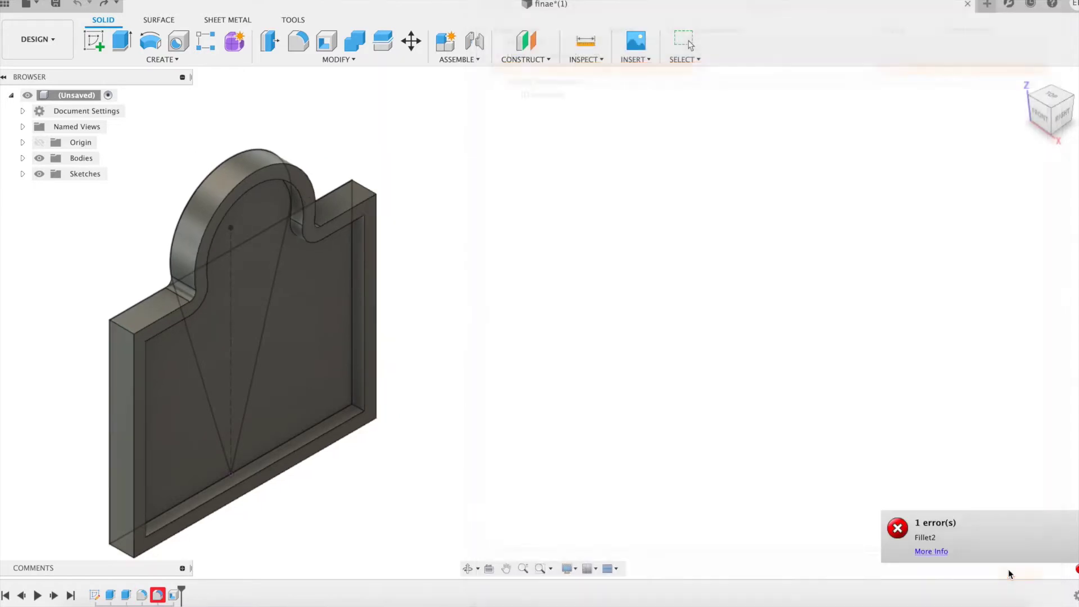
- Delete the second fillet feature from the plate's design history
{"action": "middle_click_drag", "start_coordinate": [558, 350], "coordinate": [750, 306]}
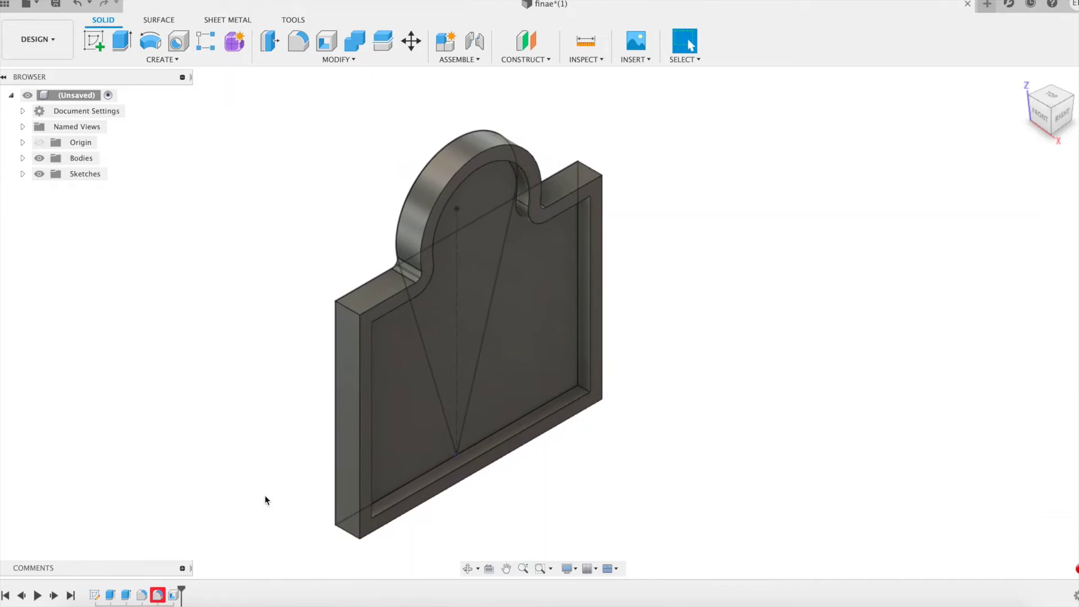
{"action": "right_click", "coordinate": [159, 597]}
{"action": "left_click", "coordinate": [195, 495]}
- Convert the remaining fillet to a Rule Fillet on all edges of the two flat shoulder faces, with radius ref / 40 and Fillets Only
{"action": "right_click", "coordinate": [142, 596]}
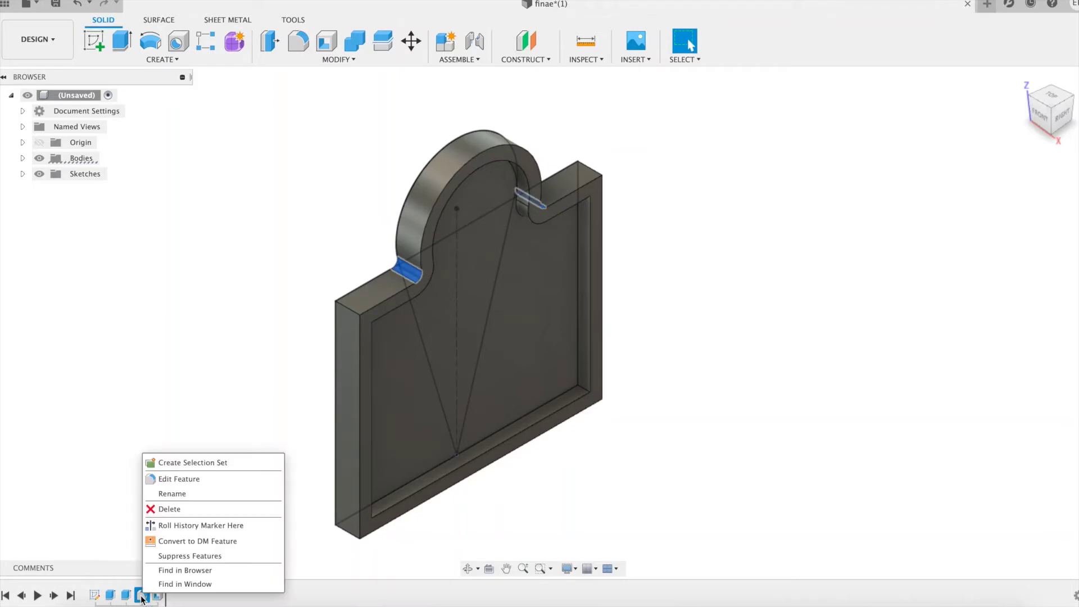
{"action": "left_click", "coordinate": [163, 480]}
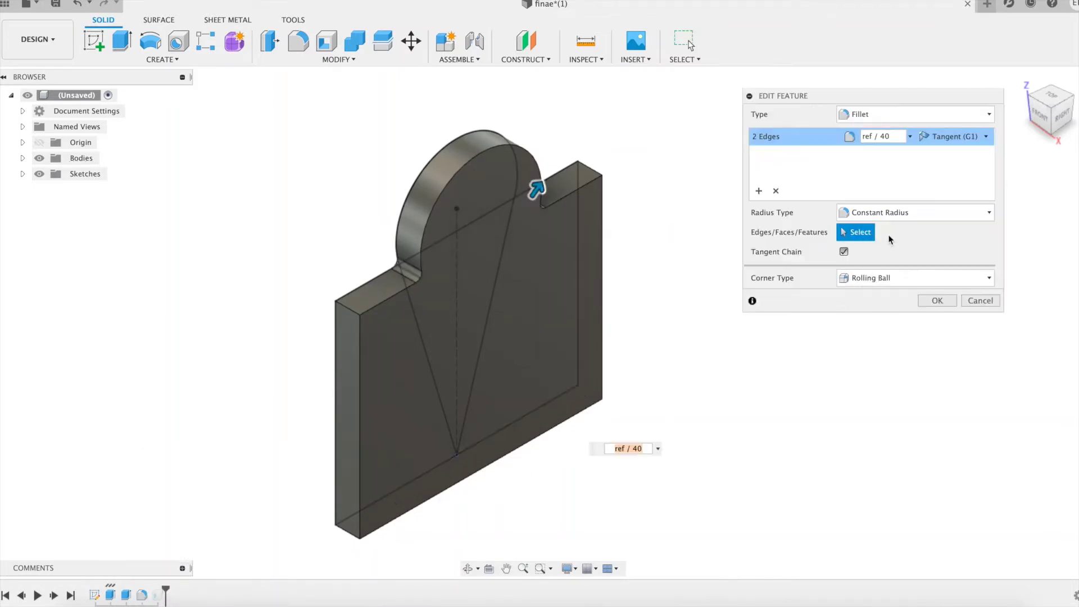
{"action": "left_click", "coordinate": [912, 119]}
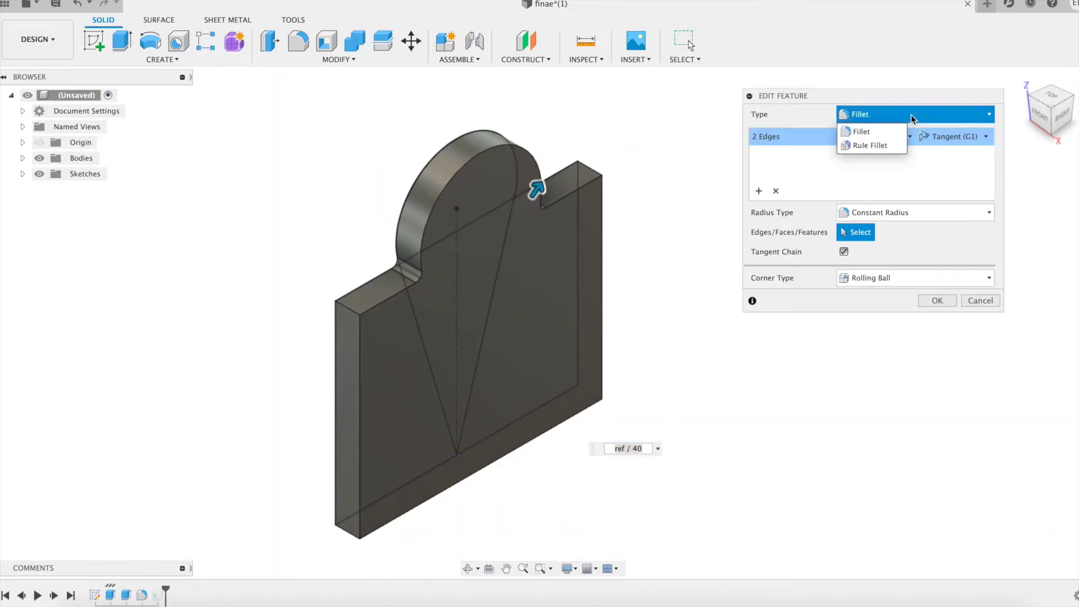
{"action": "left_click", "coordinate": [886, 146]}
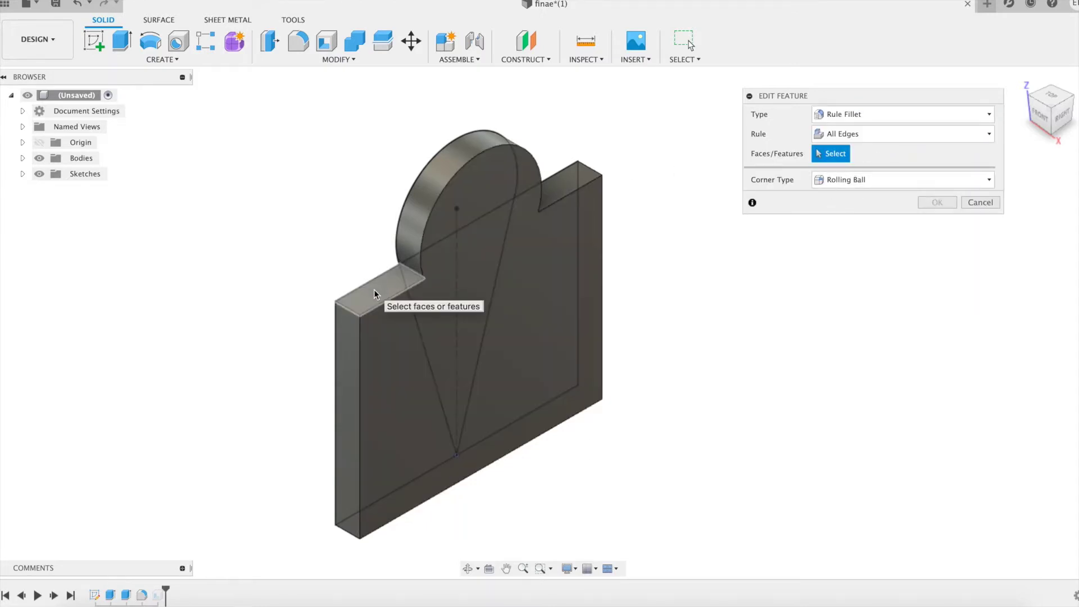
{"action": "left_click", "coordinate": [374, 289]}
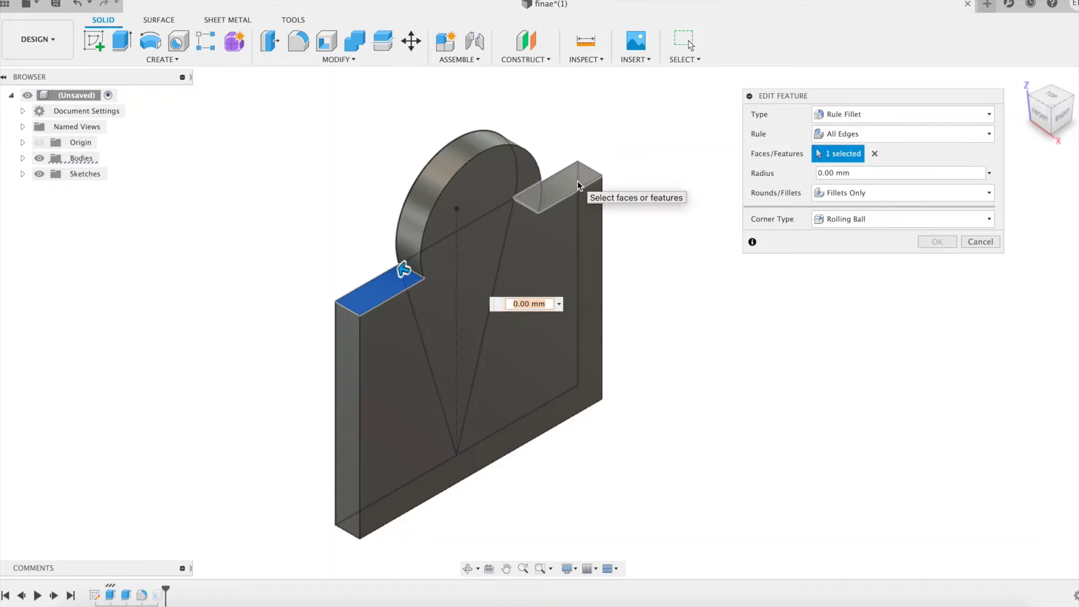
{"action": "left_click", "coordinate": [578, 180]}
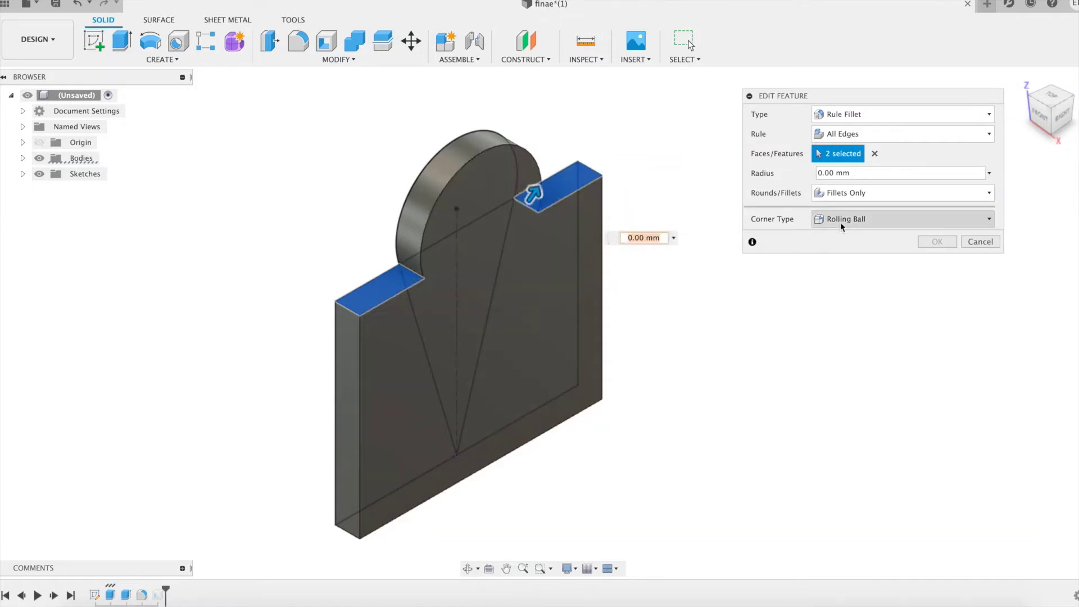
{"action": "type", "text": "ref / 40"}
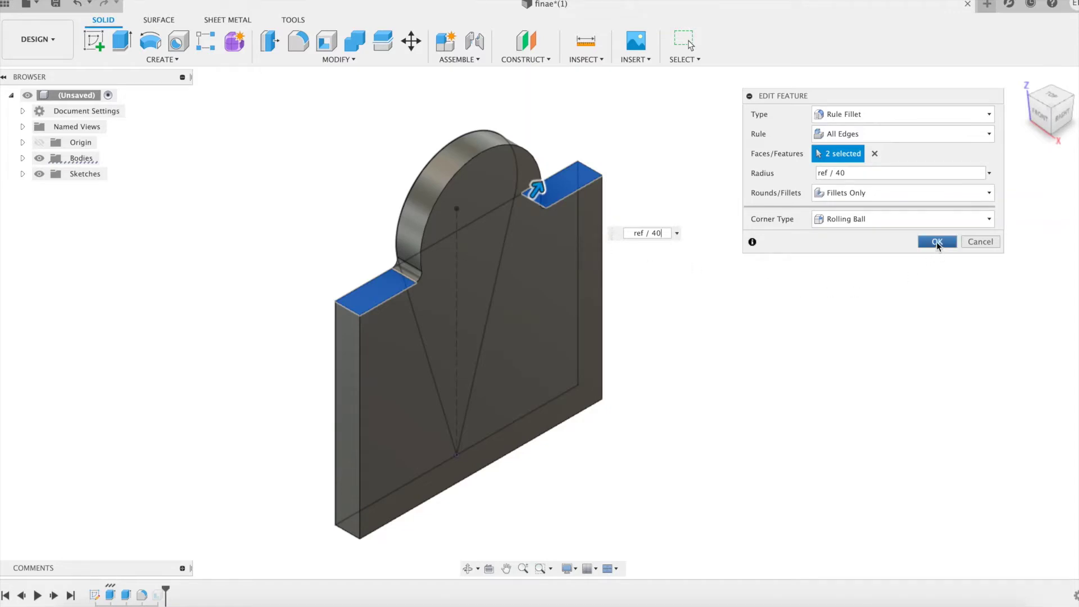
{"action": "left_click", "coordinate": [903, 197]}
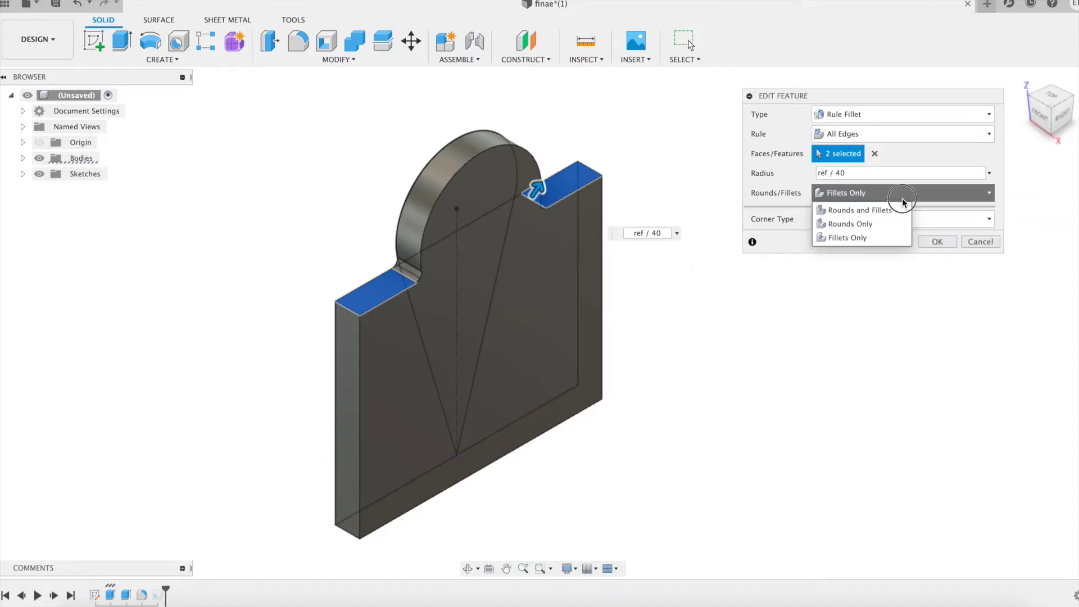
{"action": "left_click", "coordinate": [877, 238]}
{"action": "left_click", "coordinate": [939, 242]}
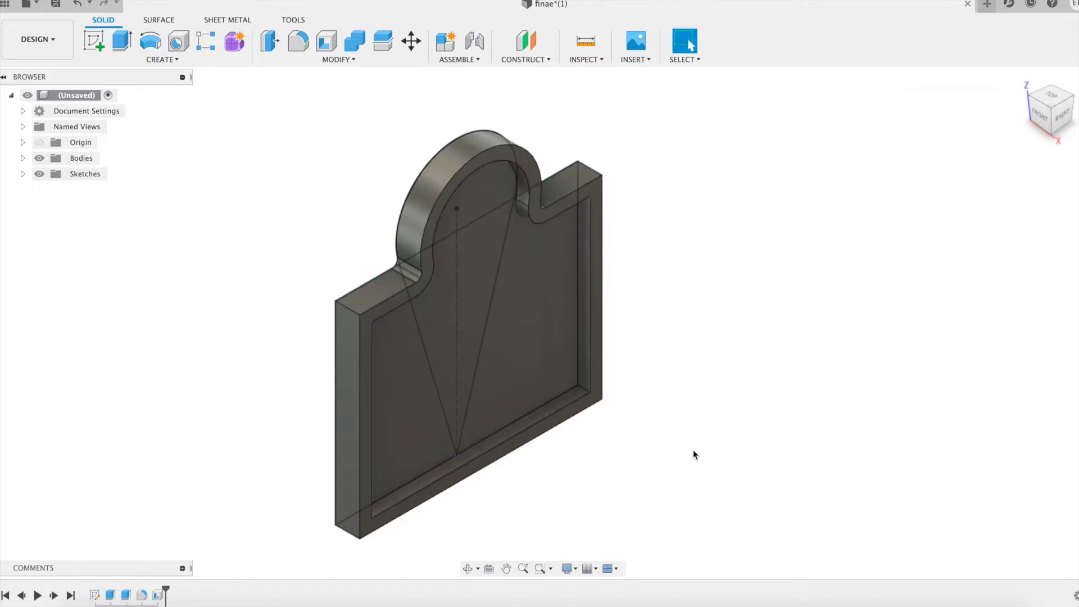
- Test the rule fillet on a smaller plate by setting the user parameter ref to 45 mm
{"action": "middle_click_drag", "start_coordinate": [713, 444], "coordinate": [684, 434], "text": "shift"}
{"action": "middle_click_drag", "start_coordinate": [726, 299], "coordinate": [540, 300]}
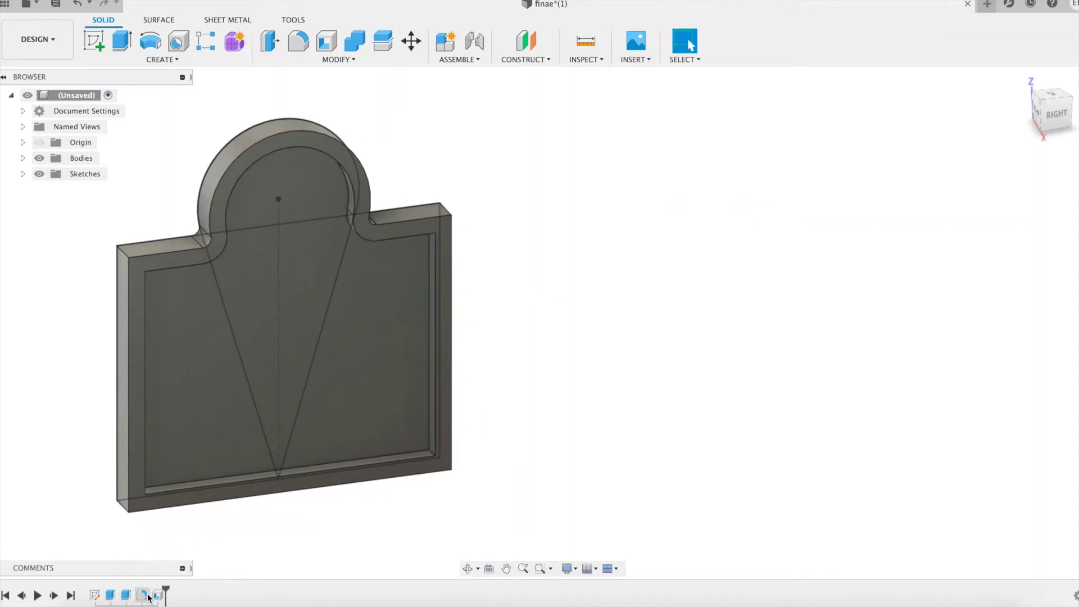
{"action": "left_click", "coordinate": [353, 60]}
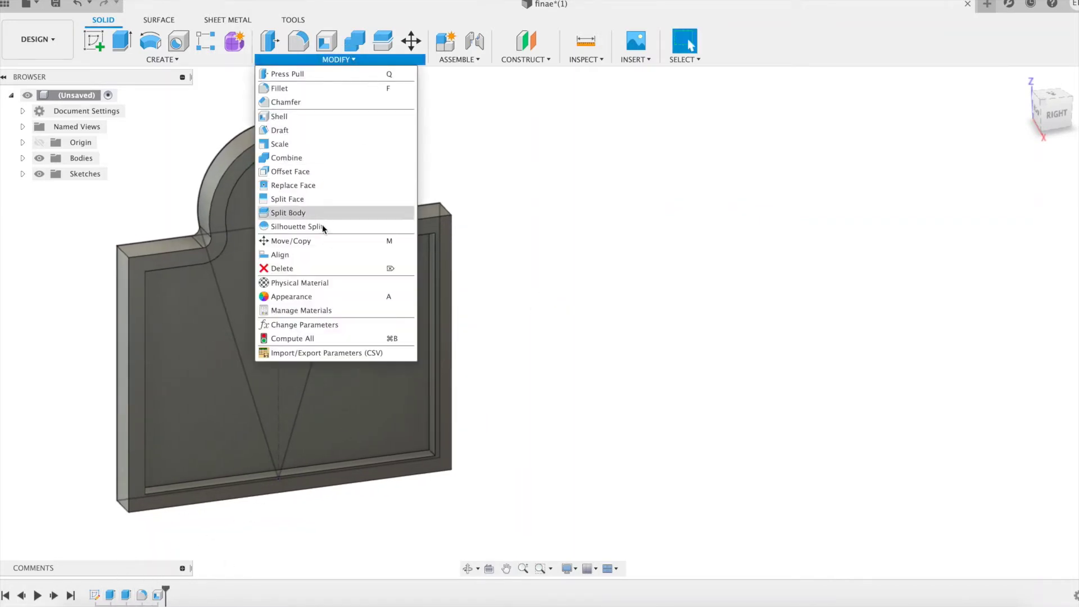
{"action": "left_click", "coordinate": [339, 323]}
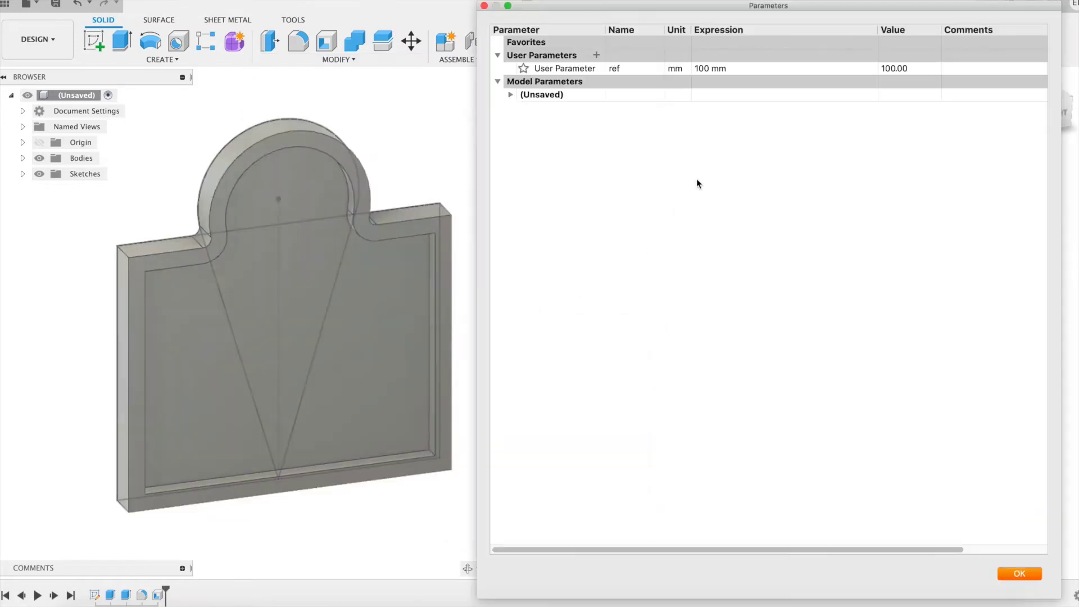
{"action": "left_click", "coordinate": [730, 70]}
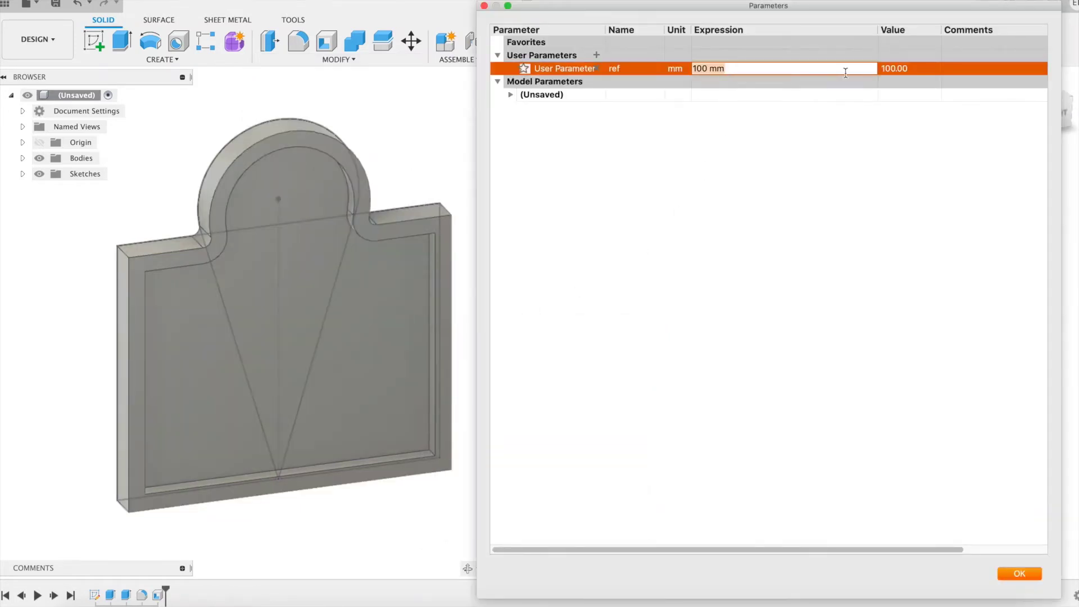
{"action": "type", "text": "45"}
{"action": "key", "text": "Return"}
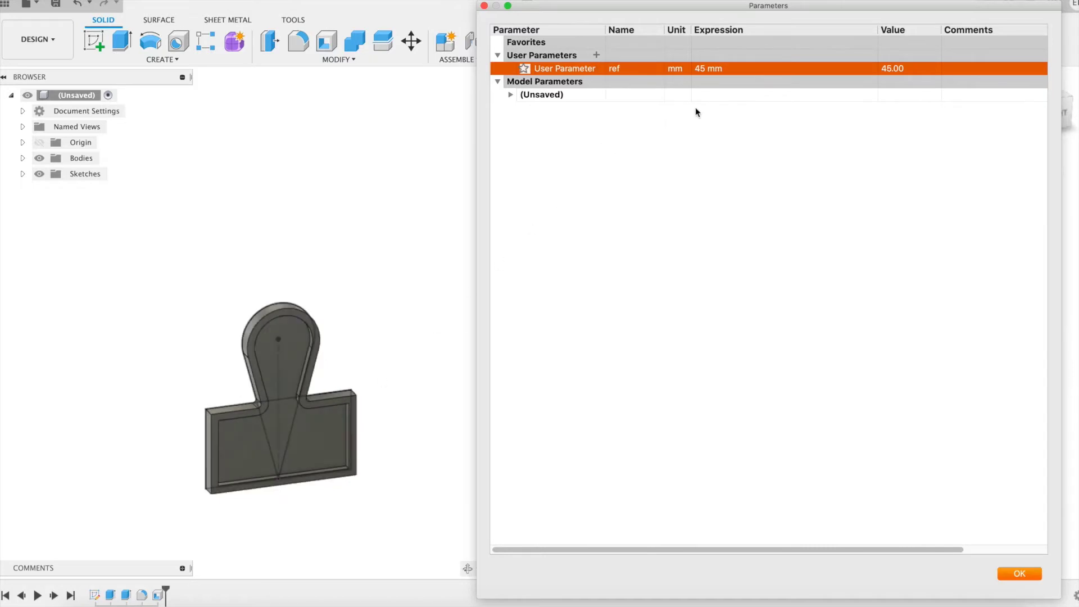
- Test the rule fillet on a larger plate by setting ref to 110 mm
{"action": "left_click", "coordinate": [760, 69]}
{"action": "type", "text": "110"}
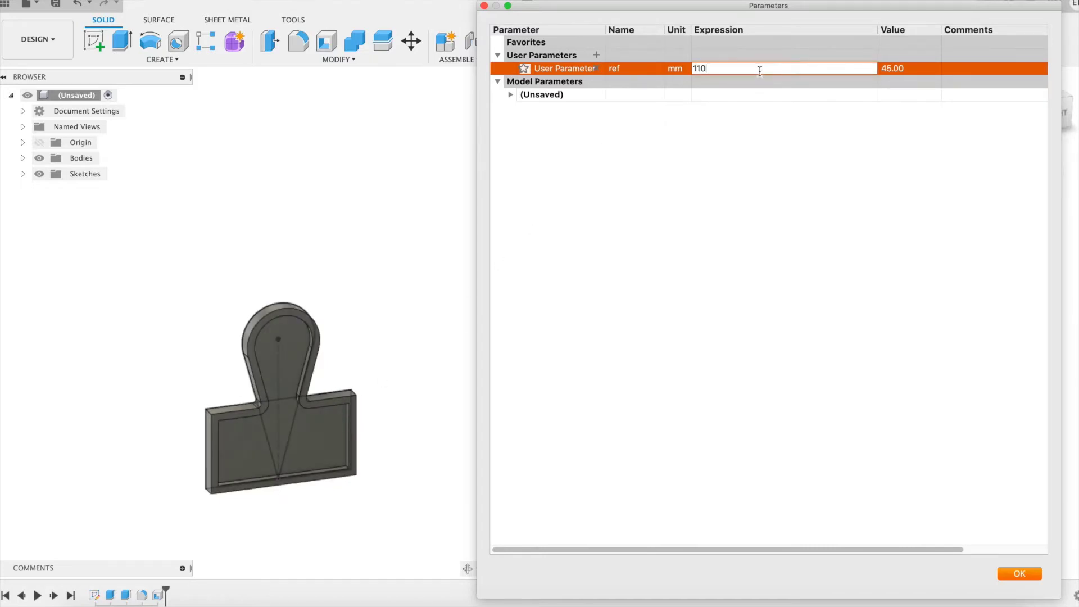
{"action": "key", "text": "Return"}
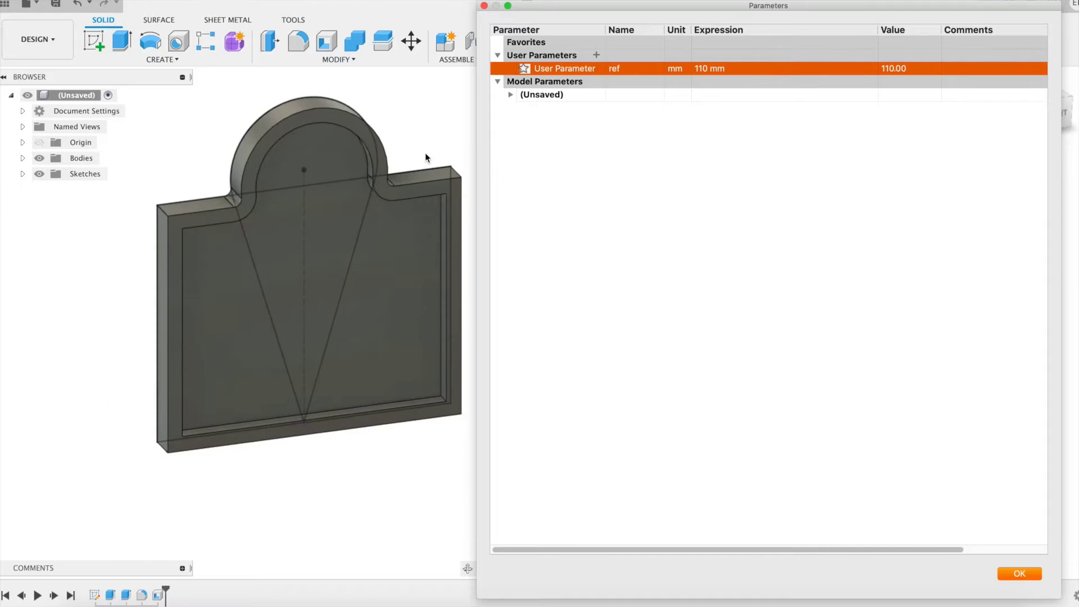
- Enlarge the plate further by setting ref to 120 mm to check the fillets
{"action": "left_click", "coordinate": [414, 163]}
{"action": "middle_click_drag", "start_coordinate": [413, 162], "coordinate": [390, 178]}
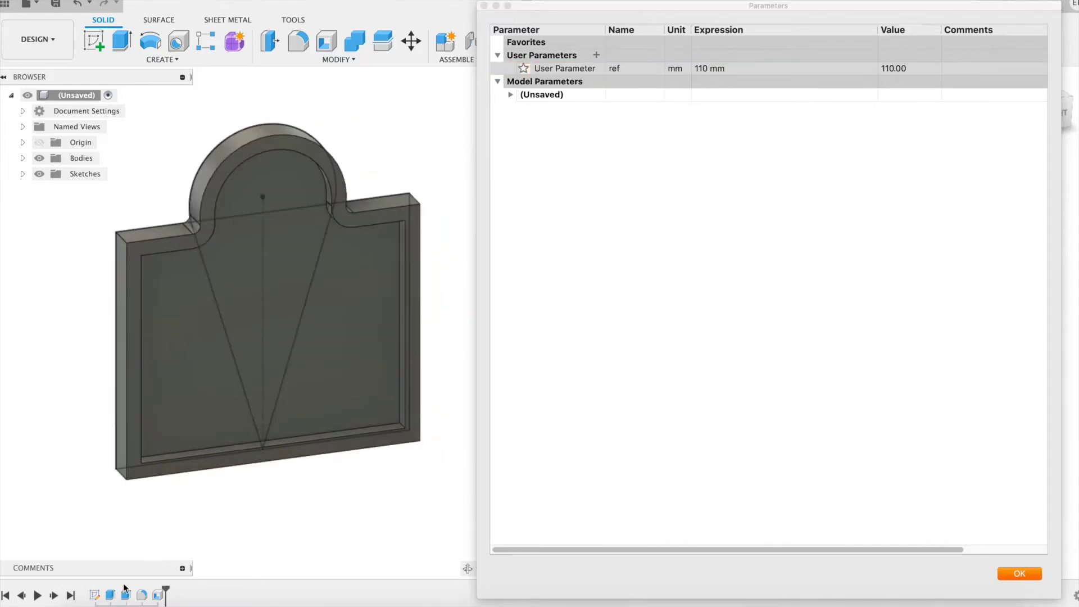
{"action": "left_click", "coordinate": [753, 68]}
{"action": "type", "text": "120"}
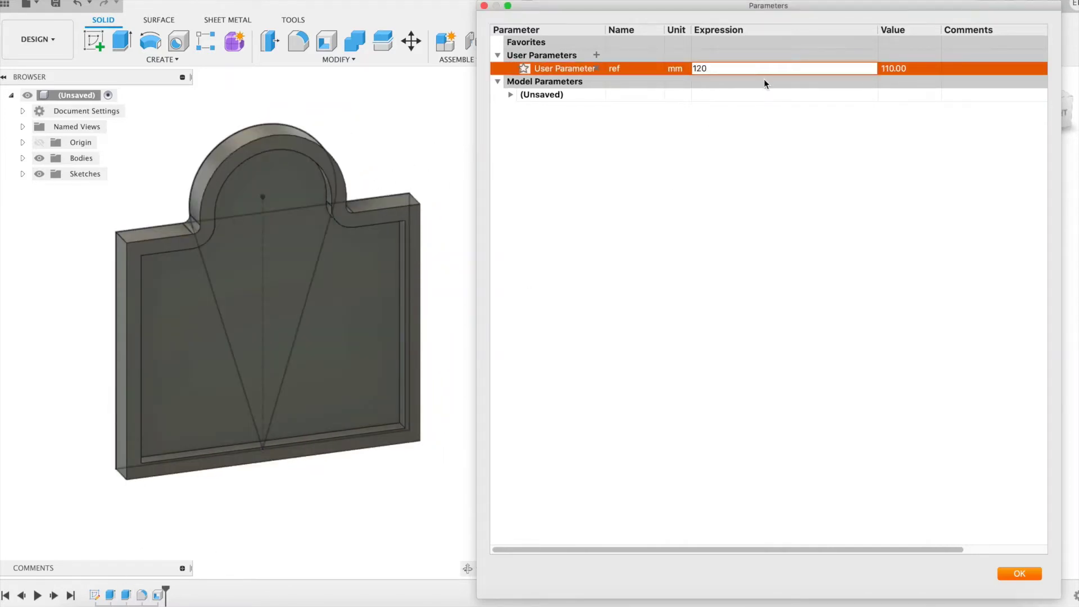
{"action": "key", "text": "Return"}
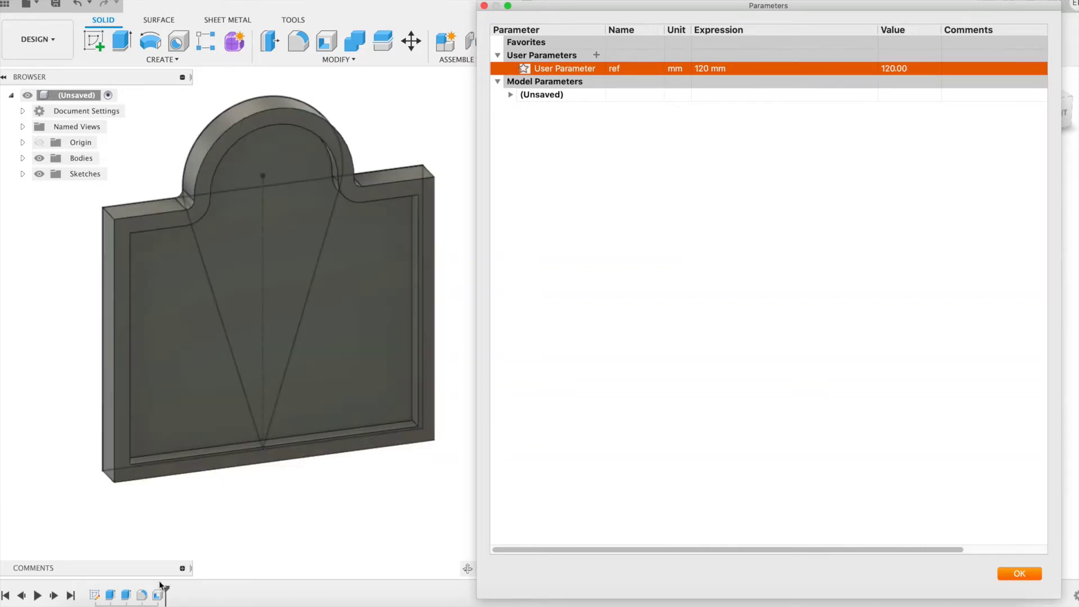
- Return the user parameter ref to 100 mm and accept the parameter changes
{"action": "double_click", "coordinate": [739, 69]}
{"action": "type", "text": "100"}
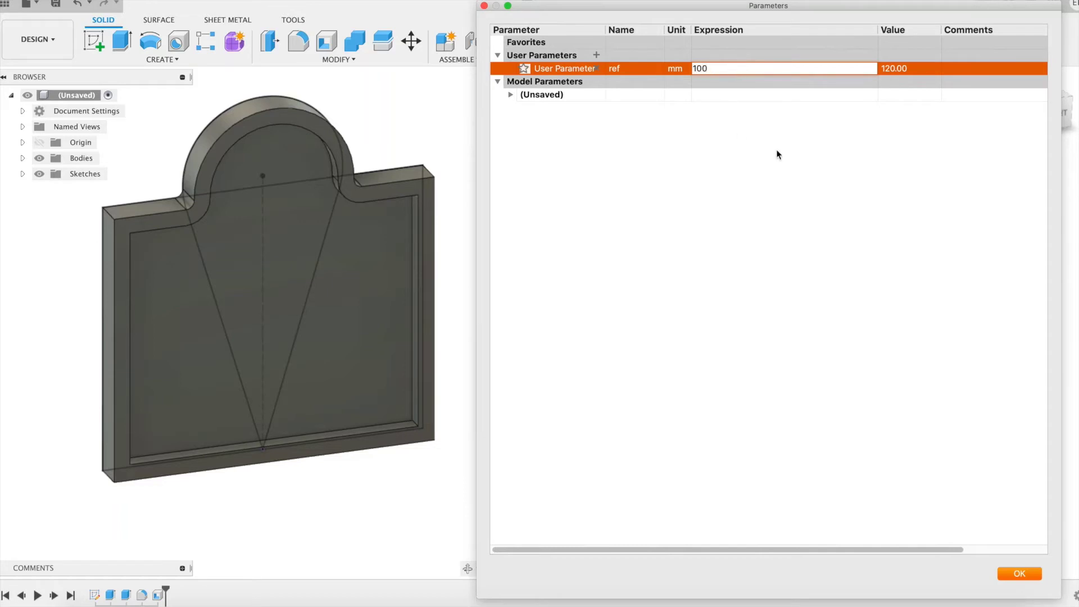
{"action": "left_click", "coordinate": [1019, 573]}
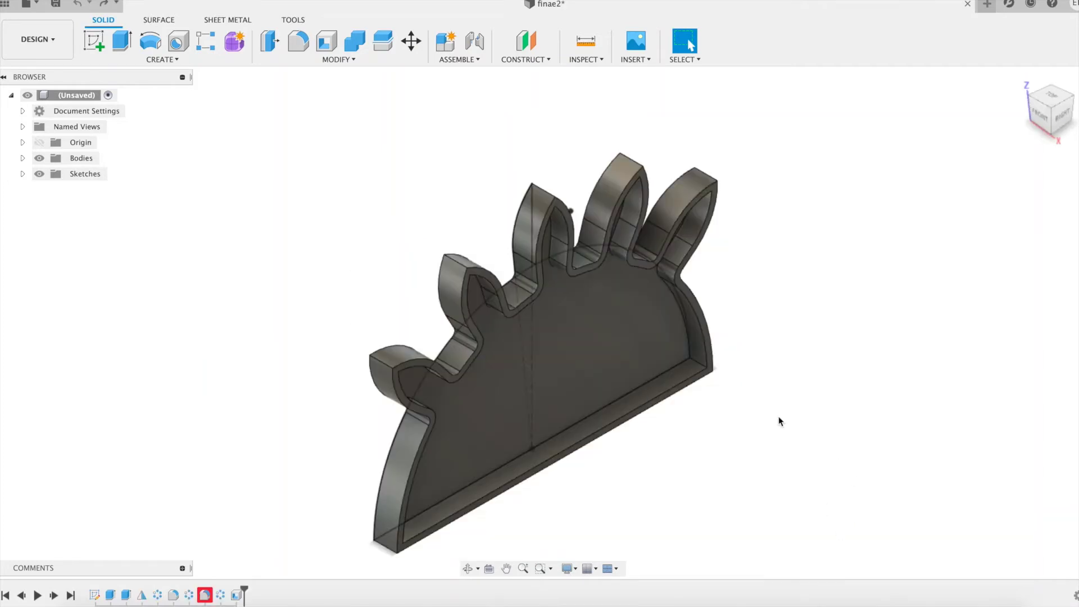
- Test the edge-filleted plate at a small size by setting the user parameter ref to 45 mm
{"action": "middle_click_drag", "start_coordinate": [778, 419], "coordinate": [551, 347]}
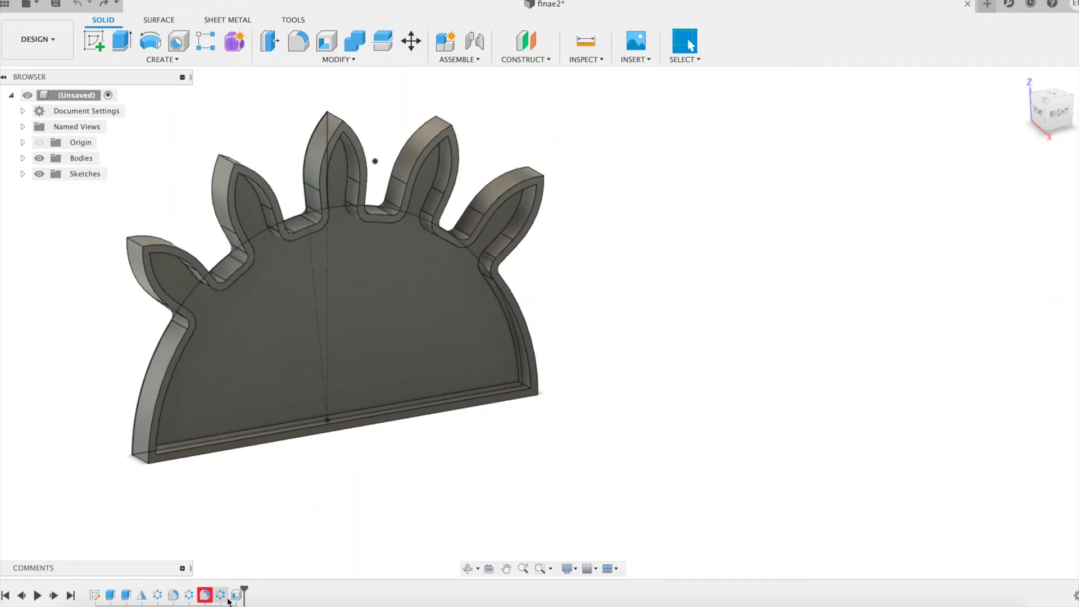
{"action": "left_click", "coordinate": [348, 60]}
{"action": "left_click", "coordinate": [332, 329]}
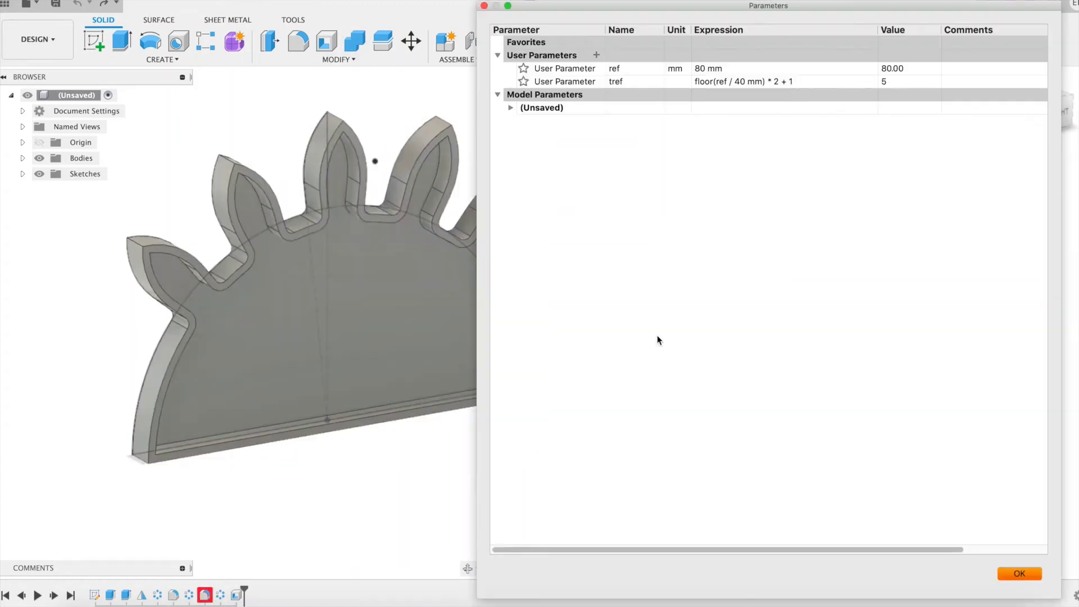
{"action": "left_click", "coordinate": [731, 70]}
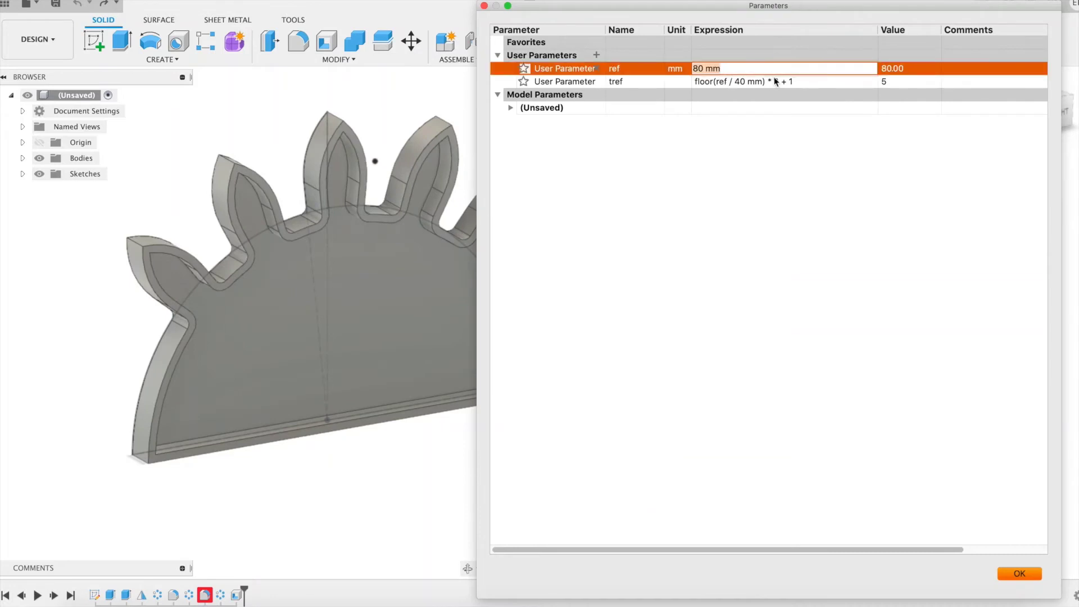
{"action": "type", "text": "45"}
{"action": "key", "text": "Return"}
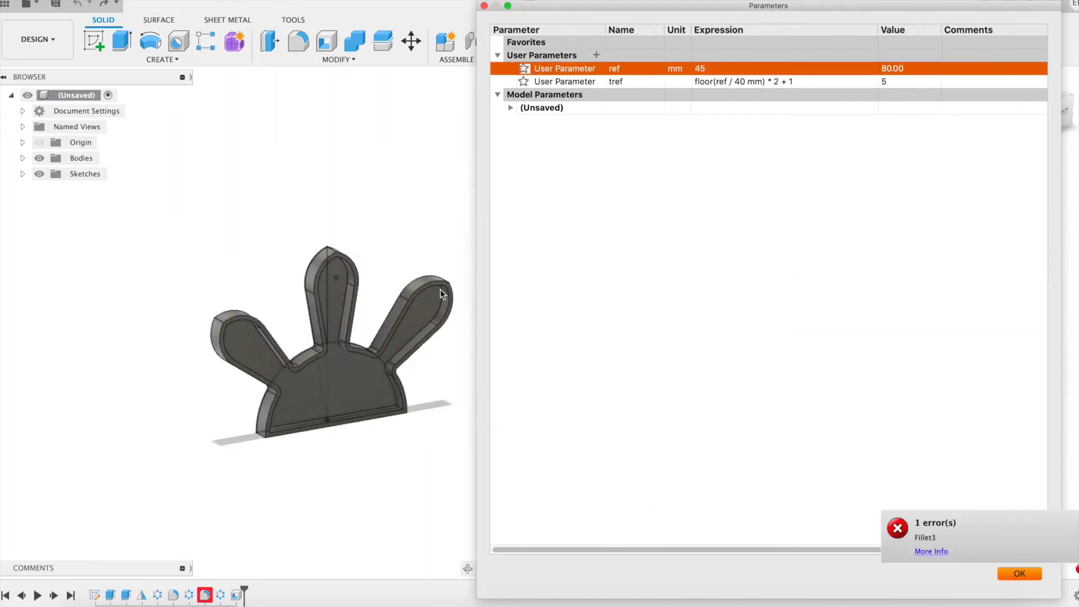
{"action": "left_click", "coordinate": [442, 357]}
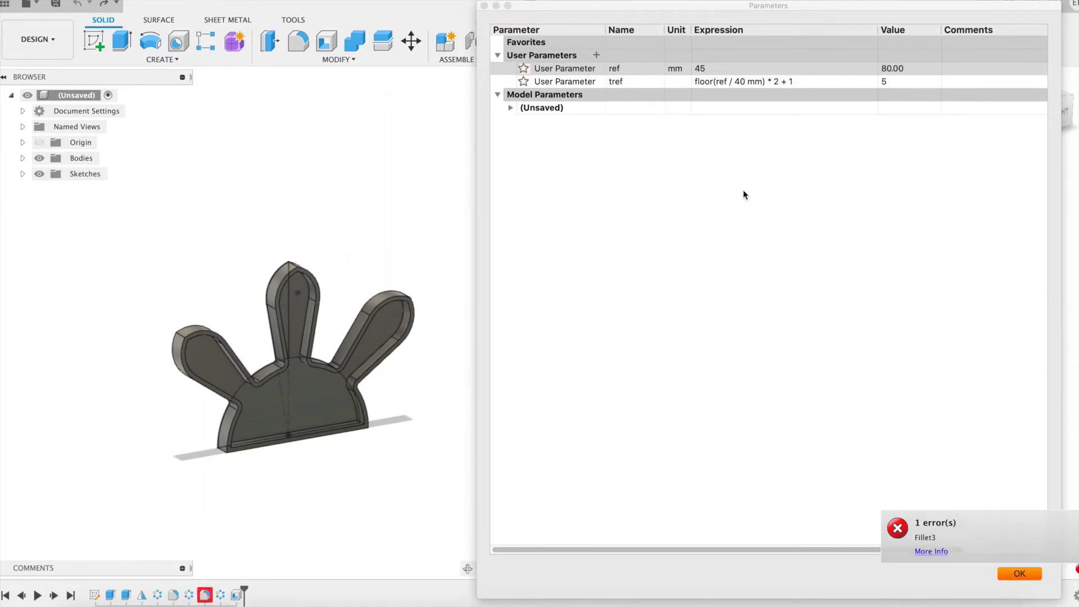
- Test the edge-filleted plate at a large size by setting ref to 120 mm
{"action": "left_click", "coordinate": [731, 67]}
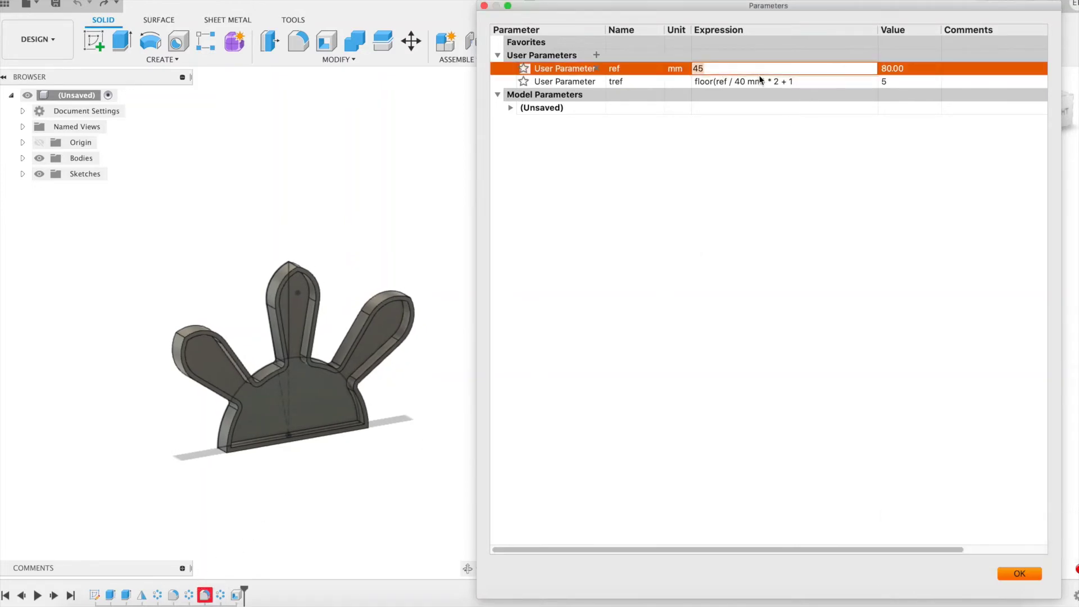
{"action": "type", "text": "120"}
{"action": "key", "text": "Return"}
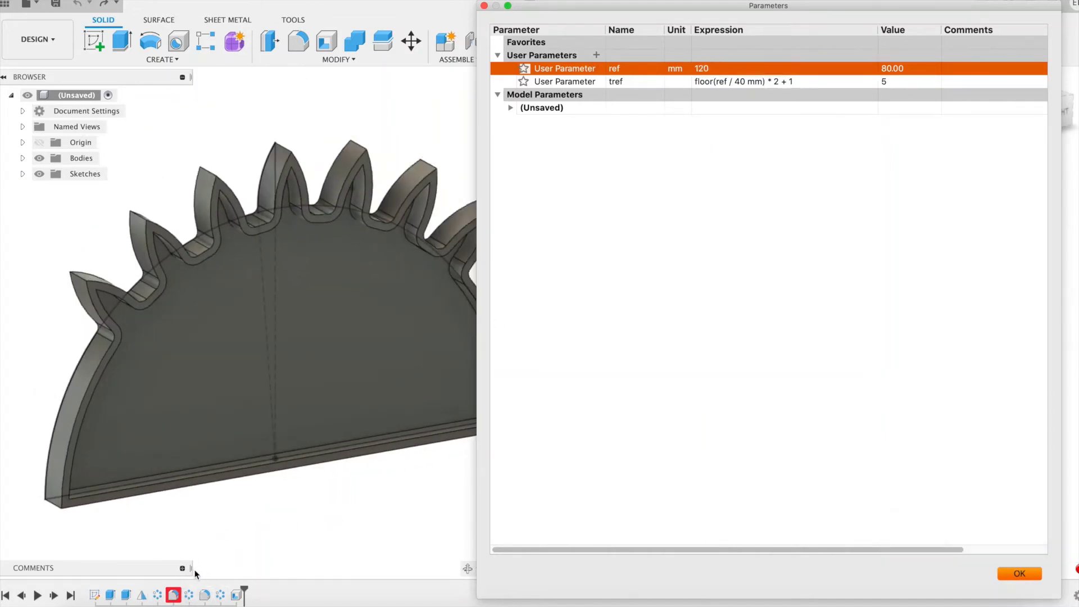
- Set ref to 100 mm and accept the parameter changes
{"action": "left_click", "coordinate": [736, 69]}
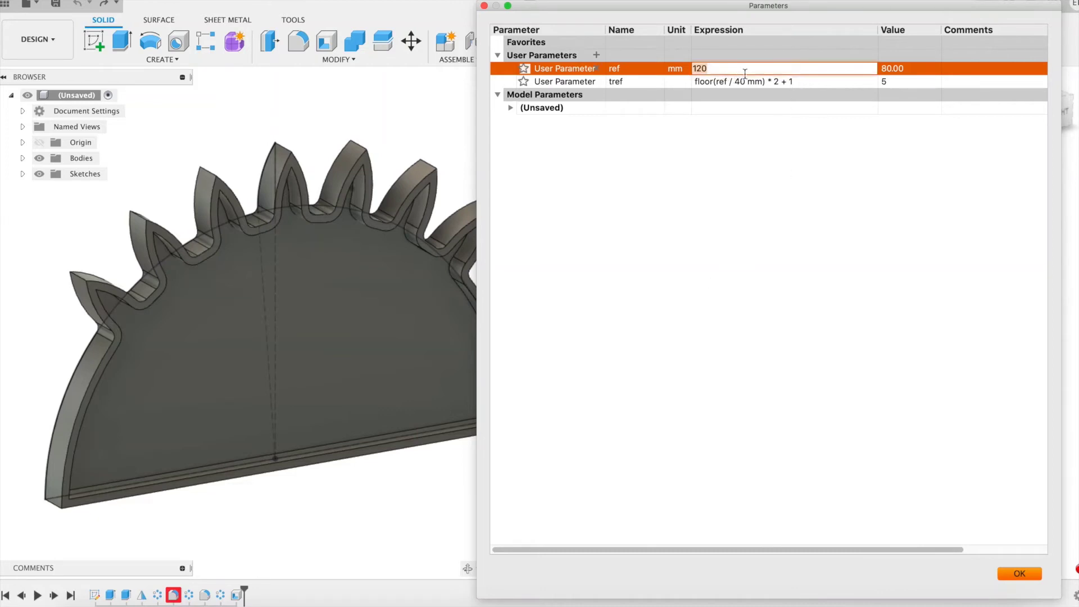
{"action": "type", "text": "100"}
{"action": "left_click", "coordinate": [1012, 575]}
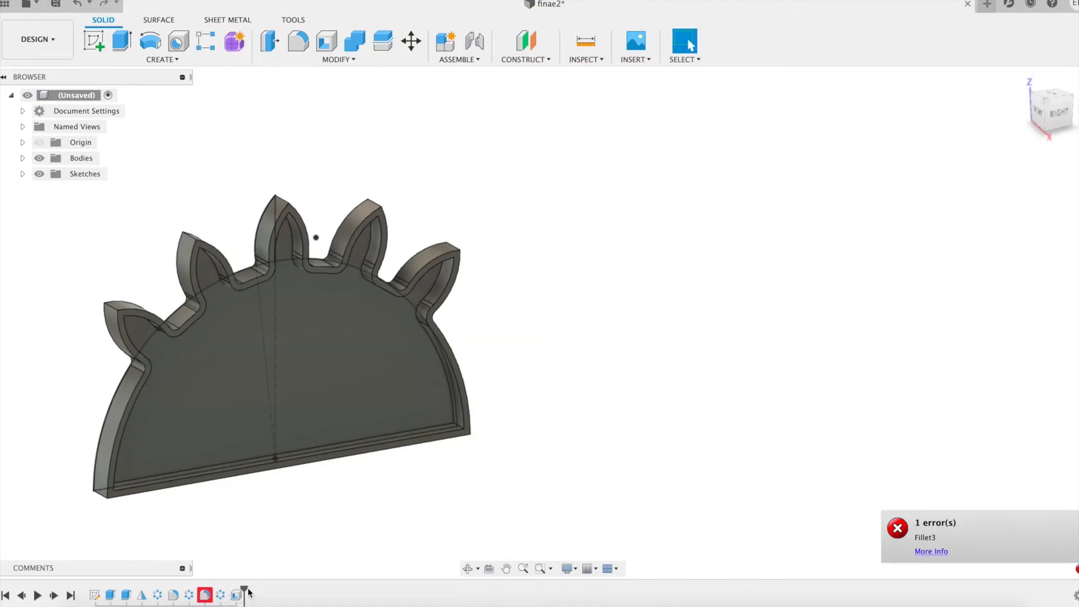
- Roll the history back to just after the first fillet and delete all features that follow it
{"action": "left_click_drag", "start_coordinate": [245, 589], "coordinate": [181, 587]}
{"action": "right_click", "coordinate": [190, 592]}
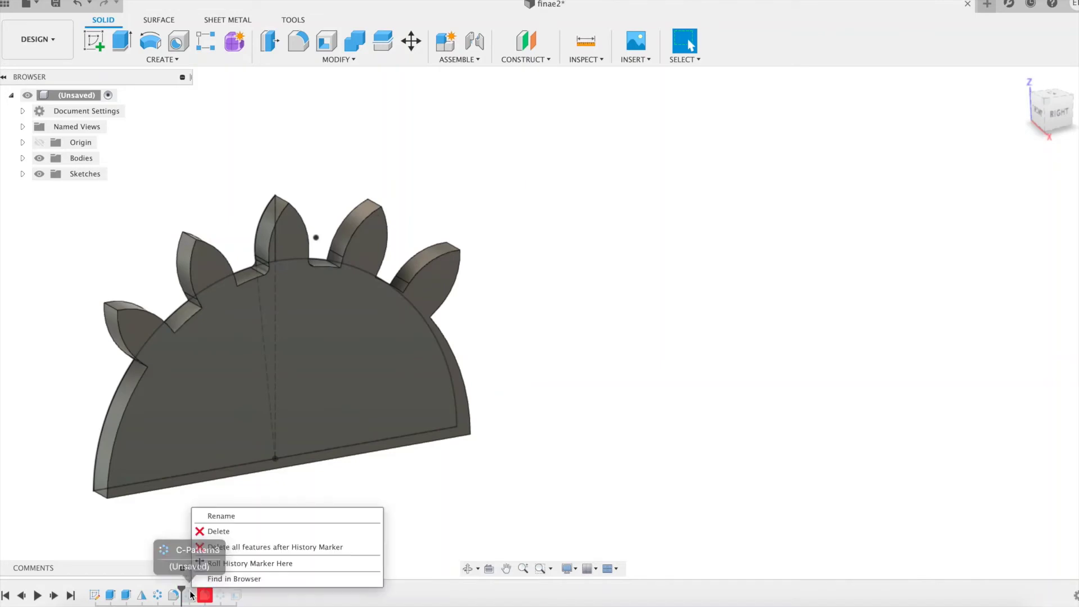
{"action": "left_click", "coordinate": [219, 547]}
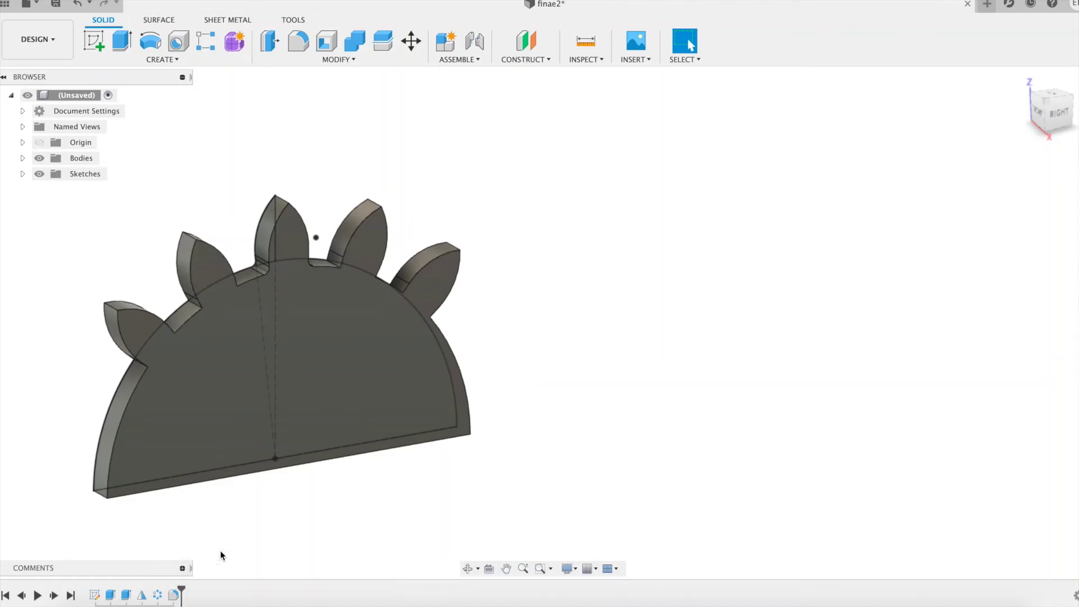
- Edit the remaining fillet feature and change its type from Fillet to Rule Fillet
{"action": "left_click", "coordinate": [175, 595]}
{"action": "right_click", "coordinate": [174, 594]}
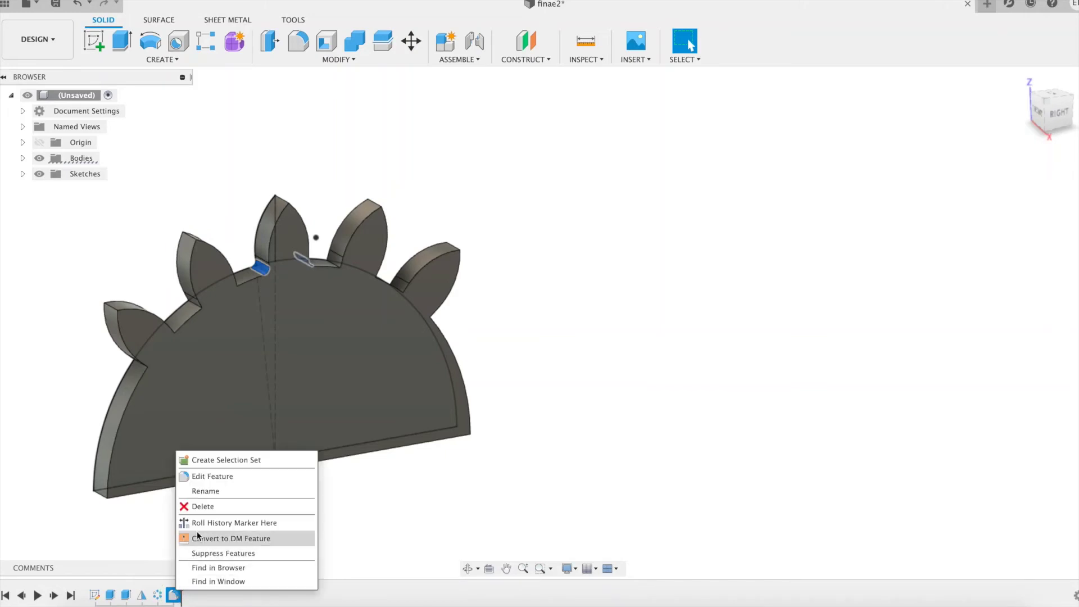
{"action": "left_click", "coordinate": [208, 476]}
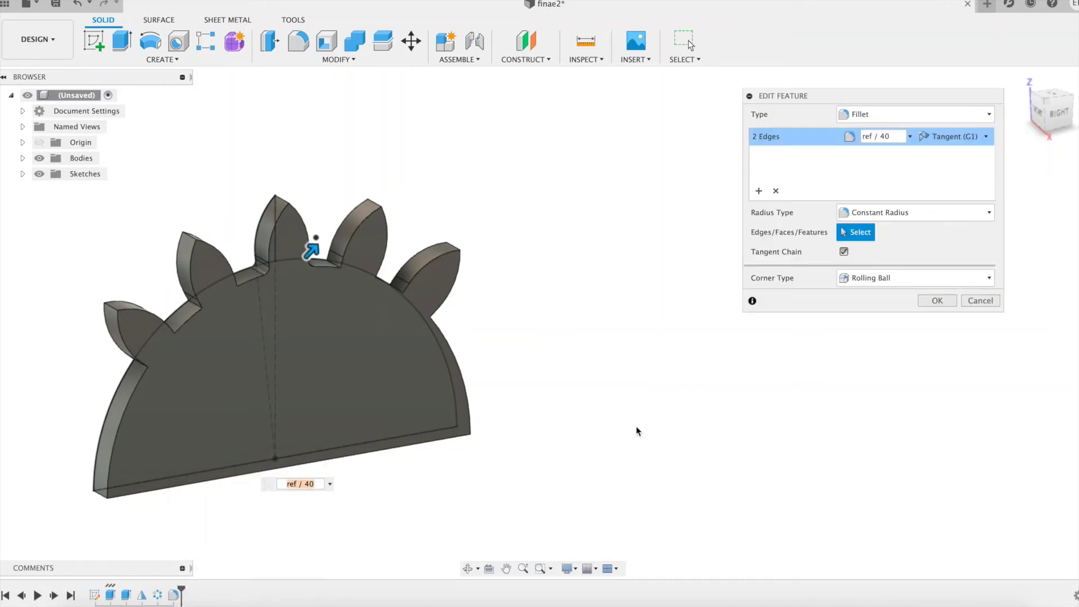
{"action": "left_click", "coordinate": [888, 114]}
{"action": "left_click", "coordinate": [883, 146]}
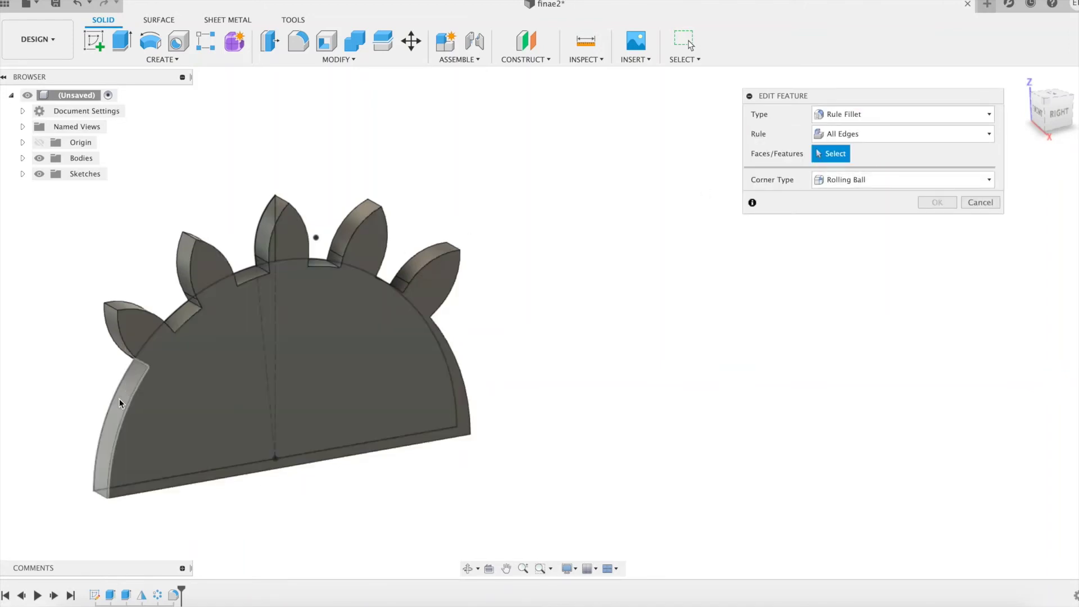
- Apply the rule fillet to all edges of the half-disc extrusion with radius ref / 40 and Fillets Only
{"action": "left_click", "coordinate": [112, 597]}
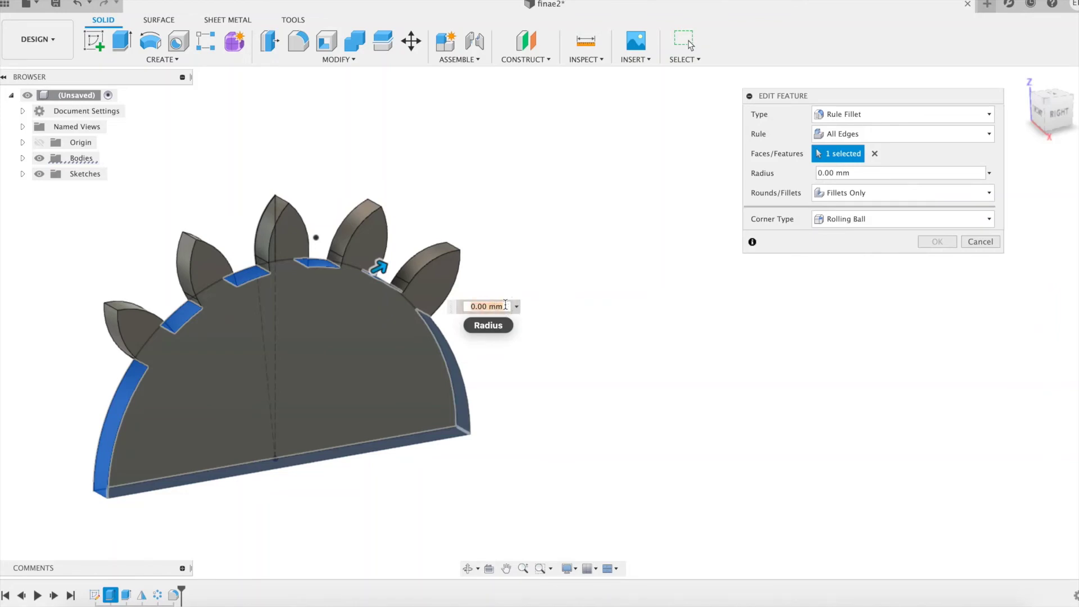
{"action": "type", "text": "ref / 40"}
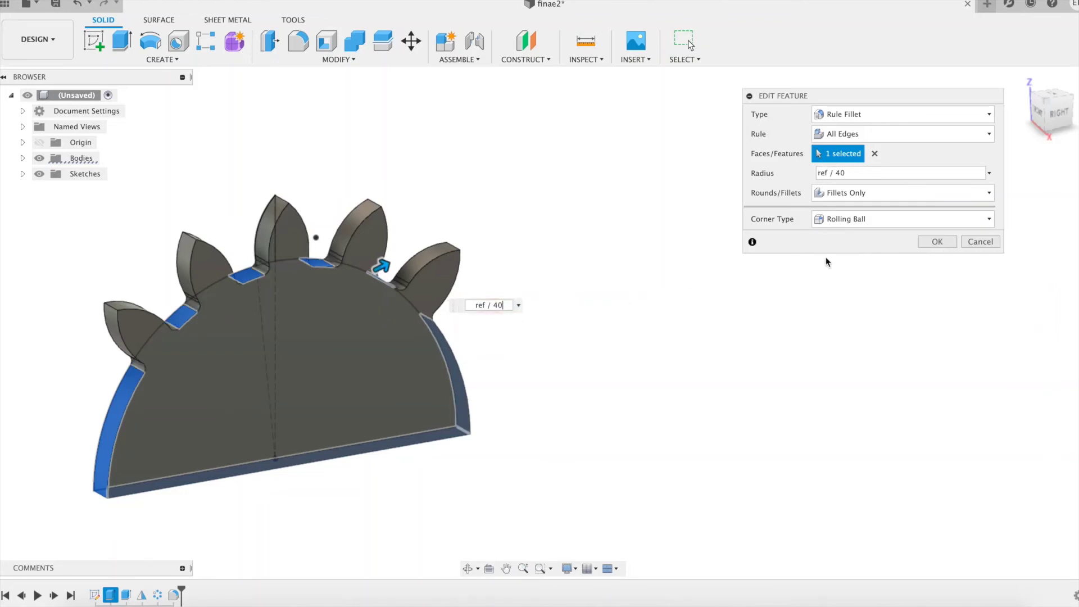
{"action": "left_click", "coordinate": [877, 193]}
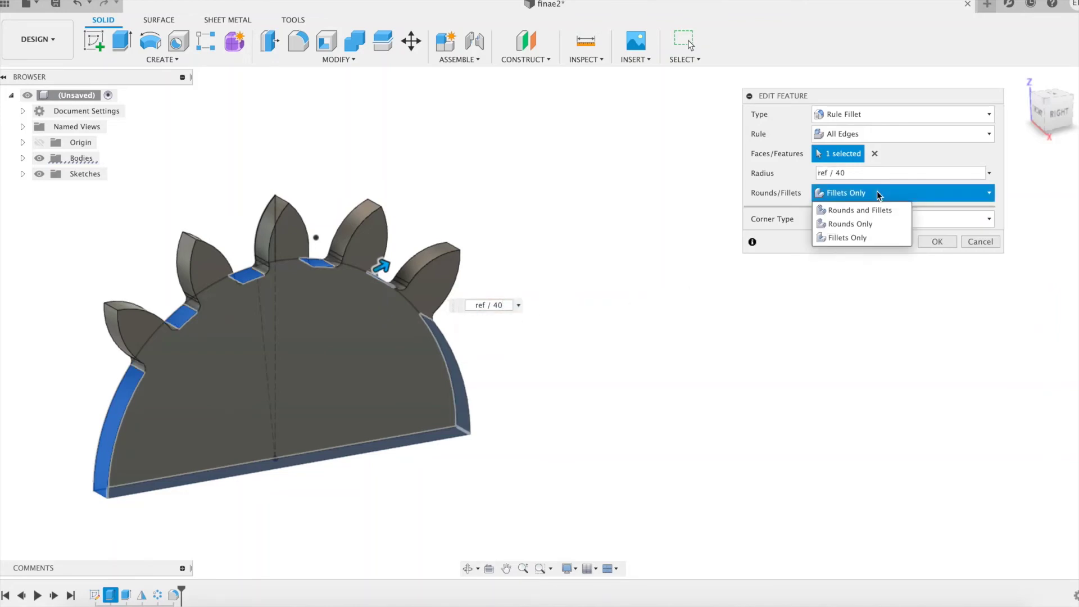
{"action": "left_click", "coordinate": [856, 239]}
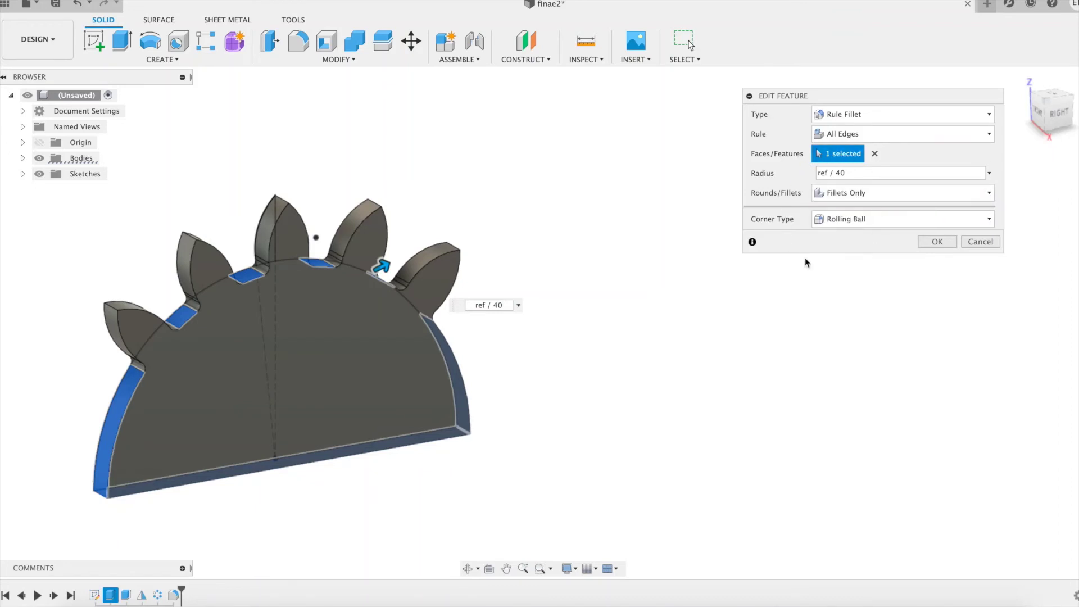
{"action": "left_click", "coordinate": [937, 242]}
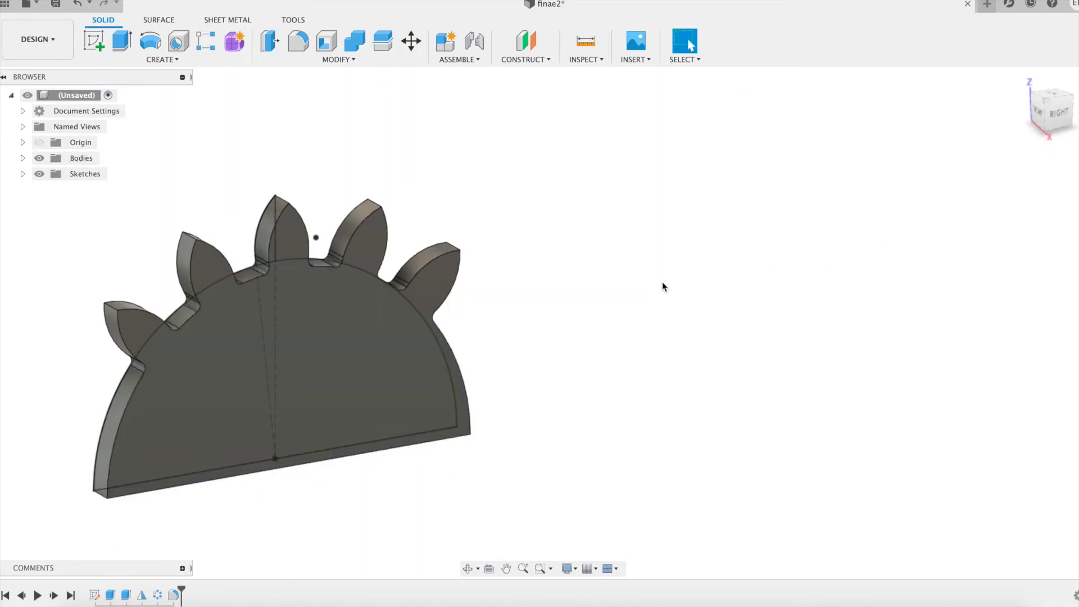
- Shell the body from its large front face with an inside thickness of ref / 40
{"action": "middle_click_drag", "start_coordinate": [559, 355], "coordinate": [583, 342], "text": "shift"}
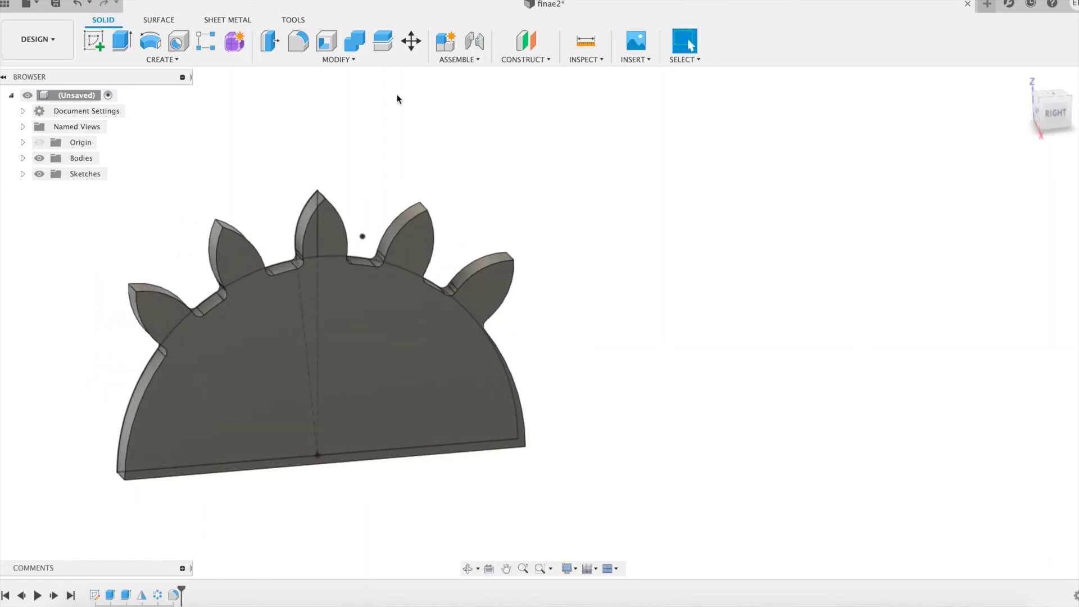
{"action": "left_click", "coordinate": [348, 61]}
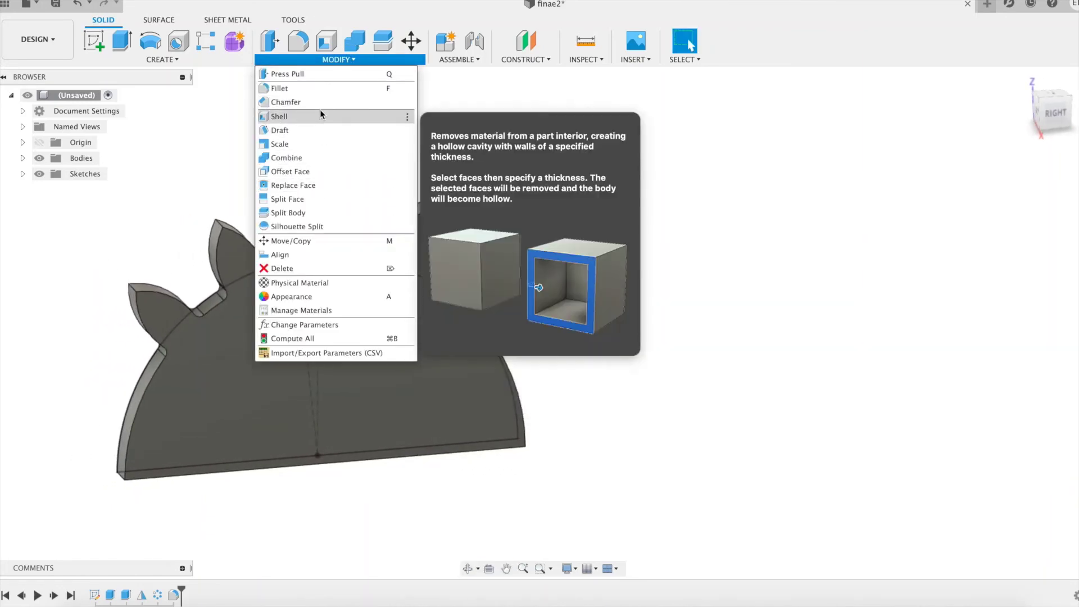
{"action": "left_click", "coordinate": [322, 115]}
{"action": "left_click", "coordinate": [391, 351]}
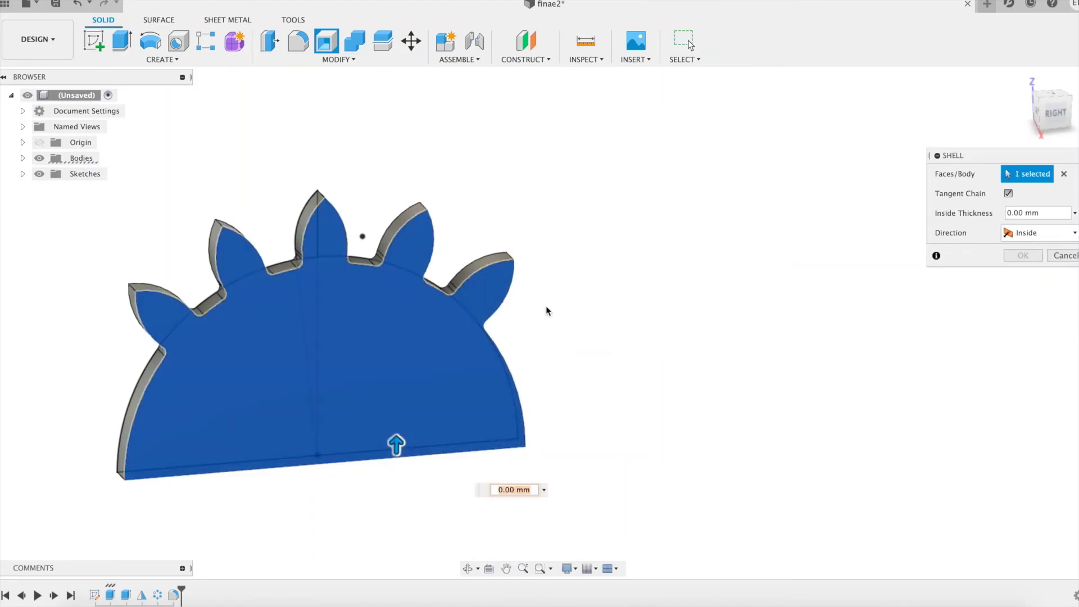
{"action": "type", "text": "ref / 40"}
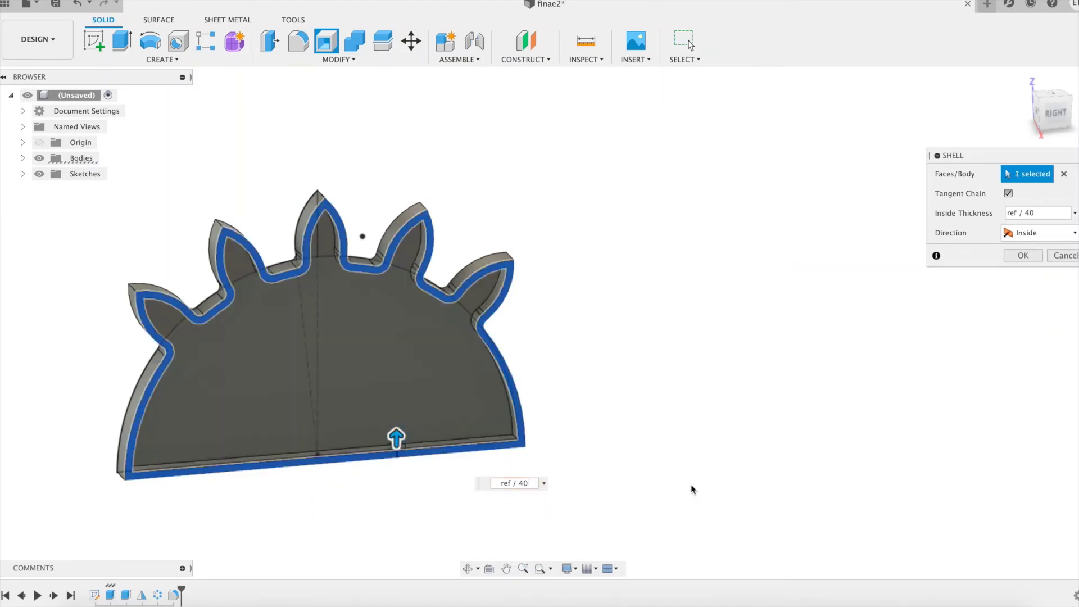
{"action": "left_click_drag", "start_coordinate": [1039, 156], "coordinate": [997, 144]}
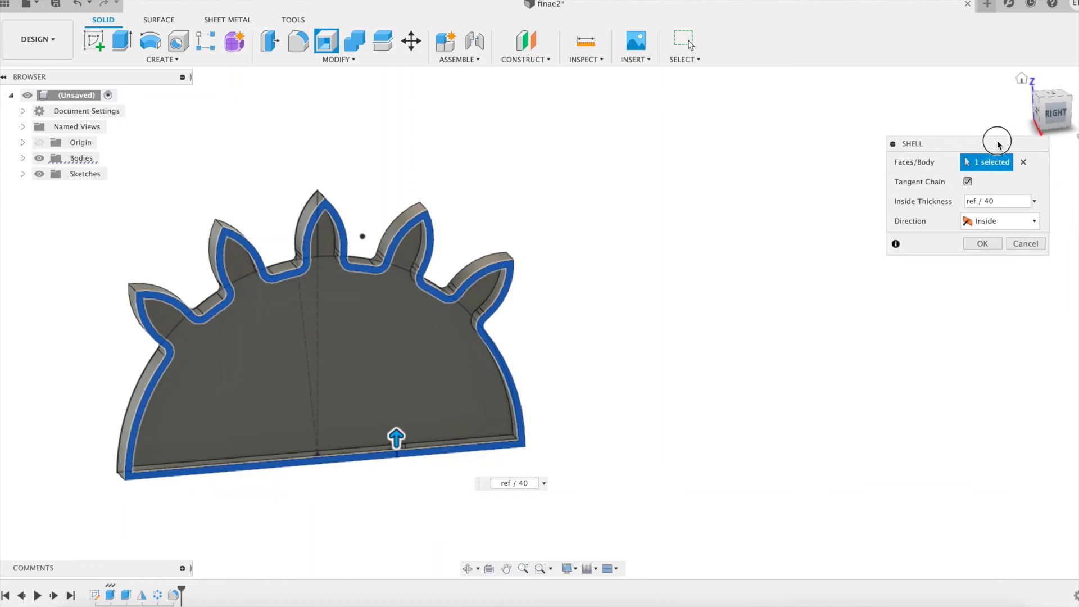
{"action": "left_click", "coordinate": [981, 244]}
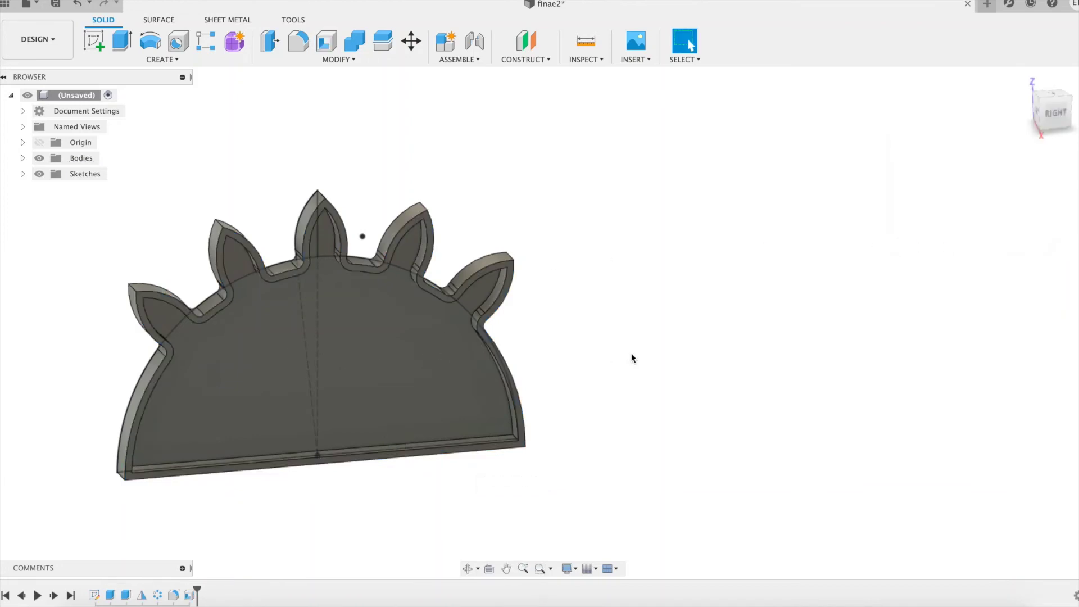
- Test the rebuilt rule-fillet and shell model at a small size by setting ref to 45 mm
{"action": "middle_click_drag", "start_coordinate": [643, 360], "coordinate": [629, 328], "text": "shift"}
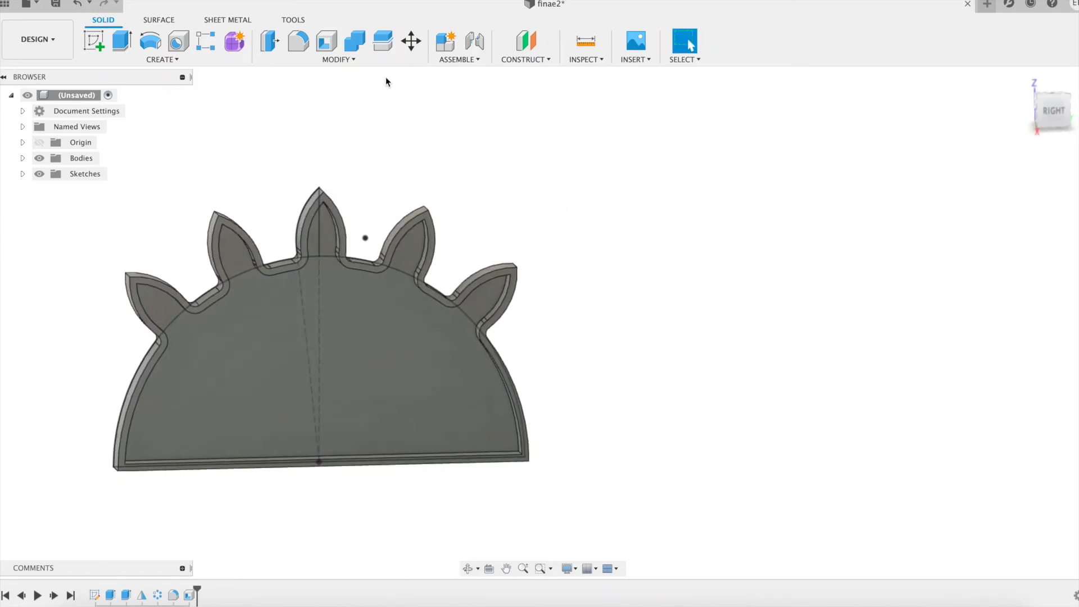
{"action": "left_click", "coordinate": [351, 59]}
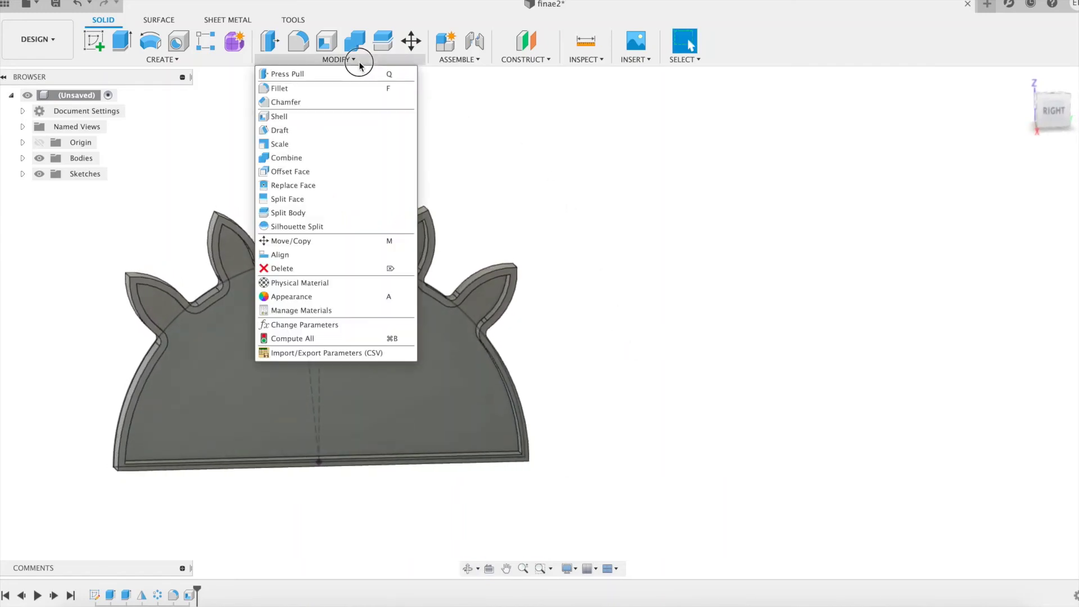
{"action": "left_click", "coordinate": [332, 323]}
{"action": "left_click", "coordinate": [734, 70]}
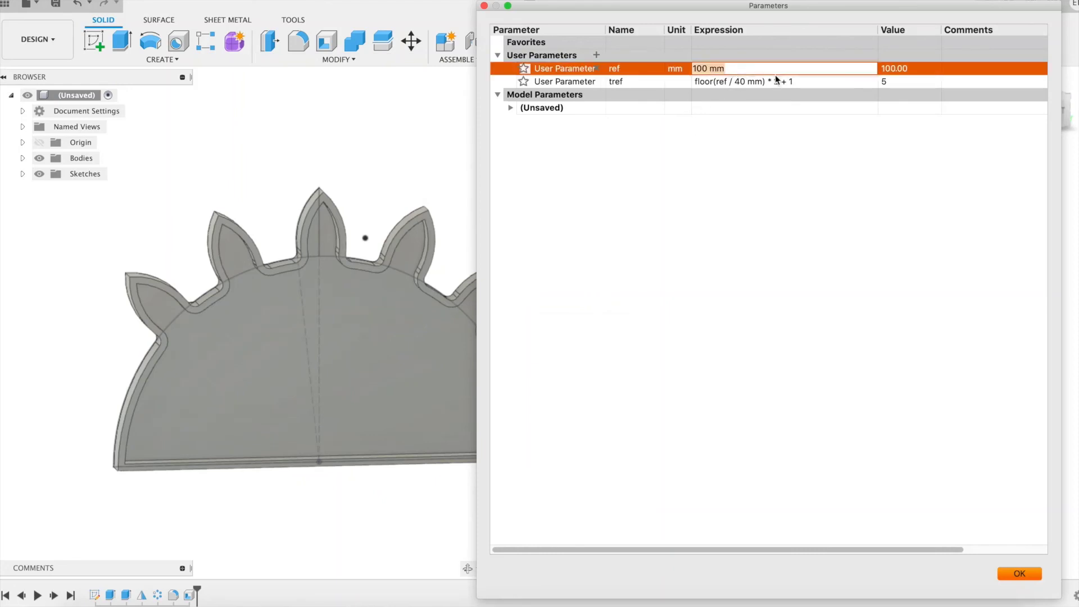
{"action": "type", "text": "45"}
{"action": "key", "text": "Return"}
{"action": "middle_click_drag", "start_coordinate": [362, 268], "coordinate": [298, 265], "text": "shift"}
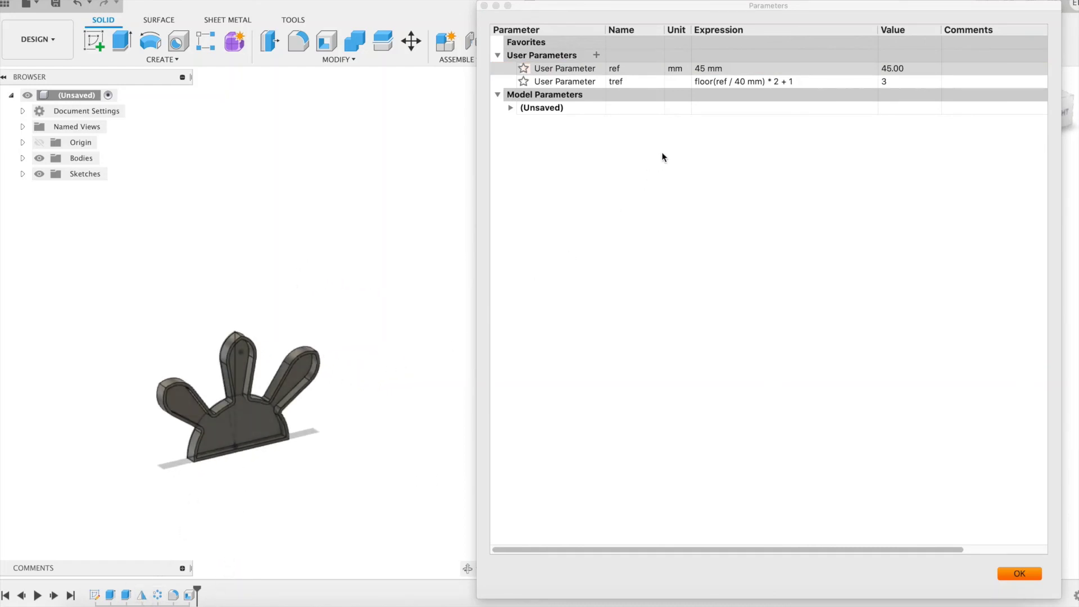
- Set ref to 120 mm and inspect the fillets between the teeth on the enlarged model
{"action": "left_click", "coordinate": [724, 70]}
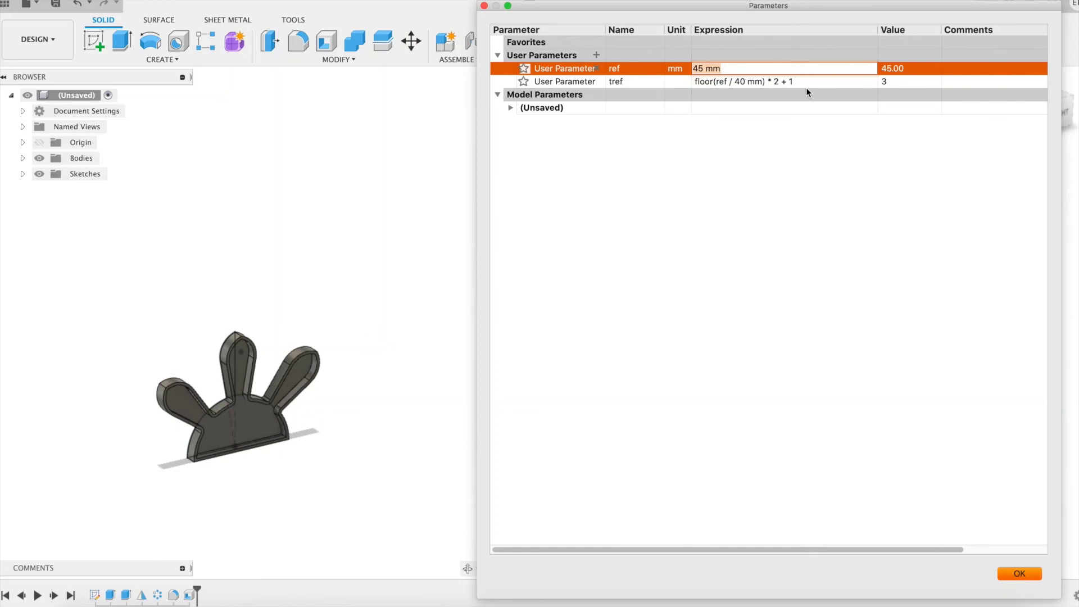
{"action": "type", "text": "120"}
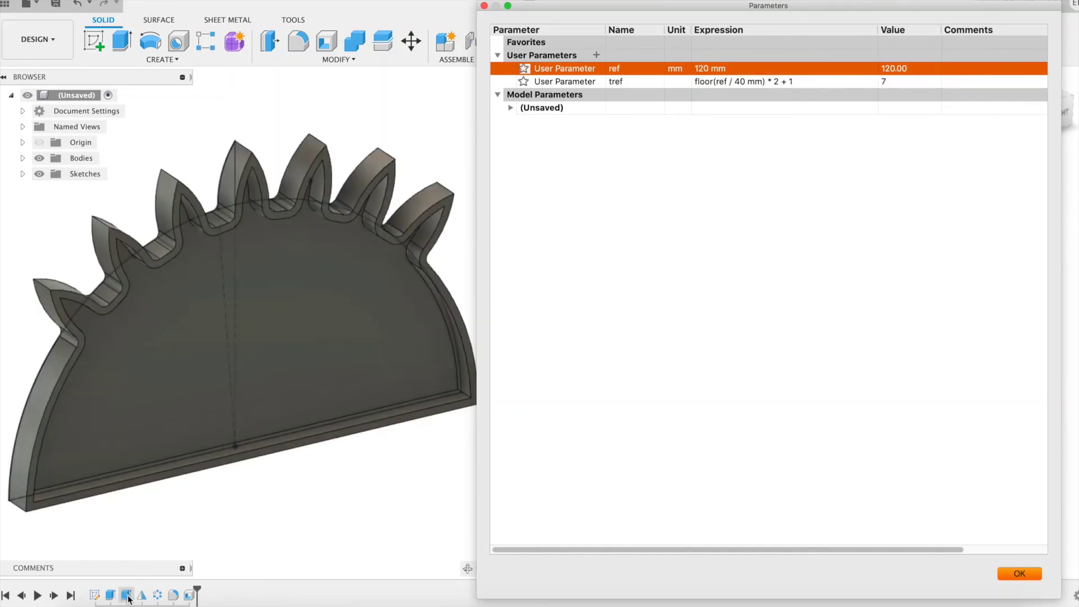
{"action": "scroll", "coordinate": [89, 318], "scroll_direction": "up", "scroll_amount": 3}
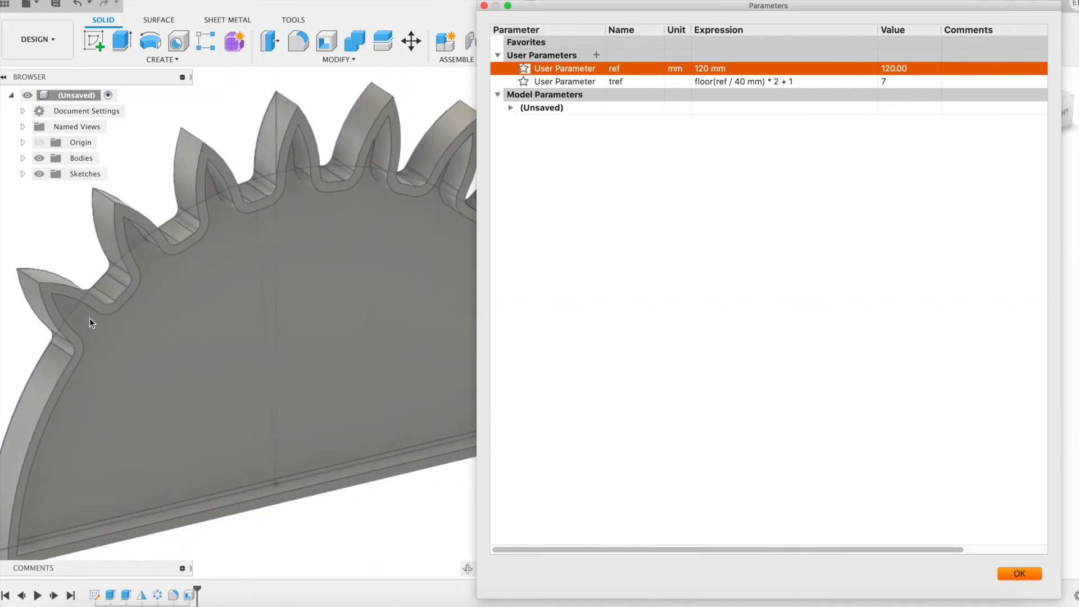
{"action": "scroll", "coordinate": [227, 233], "scroll_direction": "down", "scroll_amount": 3}
{"action": "middle_click_drag", "start_coordinate": [337, 234], "coordinate": [309, 335], "text": "shift"}
- Enlarge the rebuilt model further by setting ref to 150 mm
{"action": "double_click", "coordinate": [695, 68]}
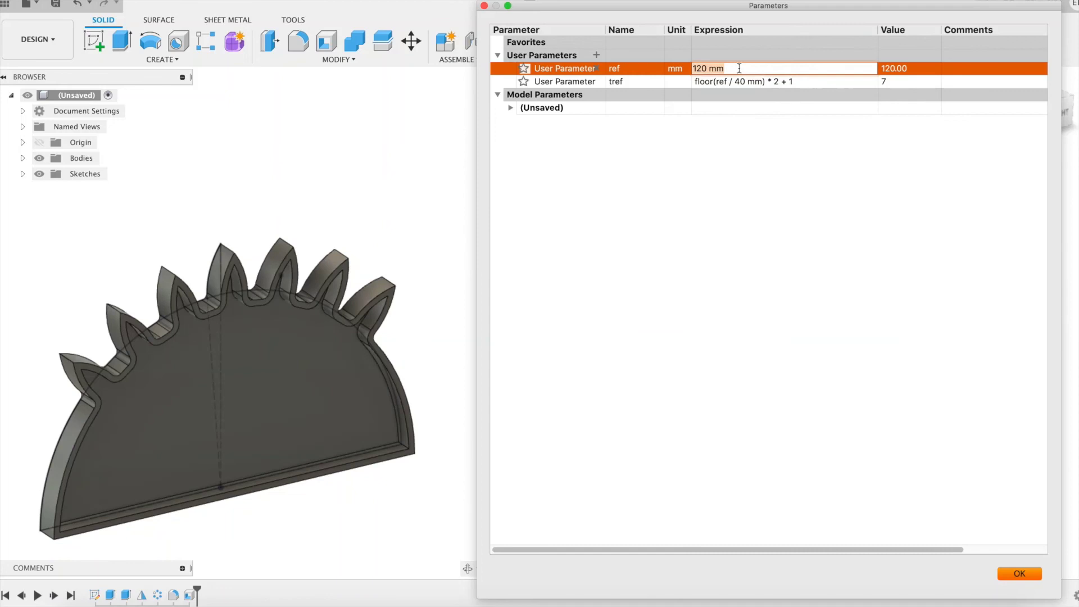
{"action": "type", "text": "150"}
{"action": "key", "text": "Return"}
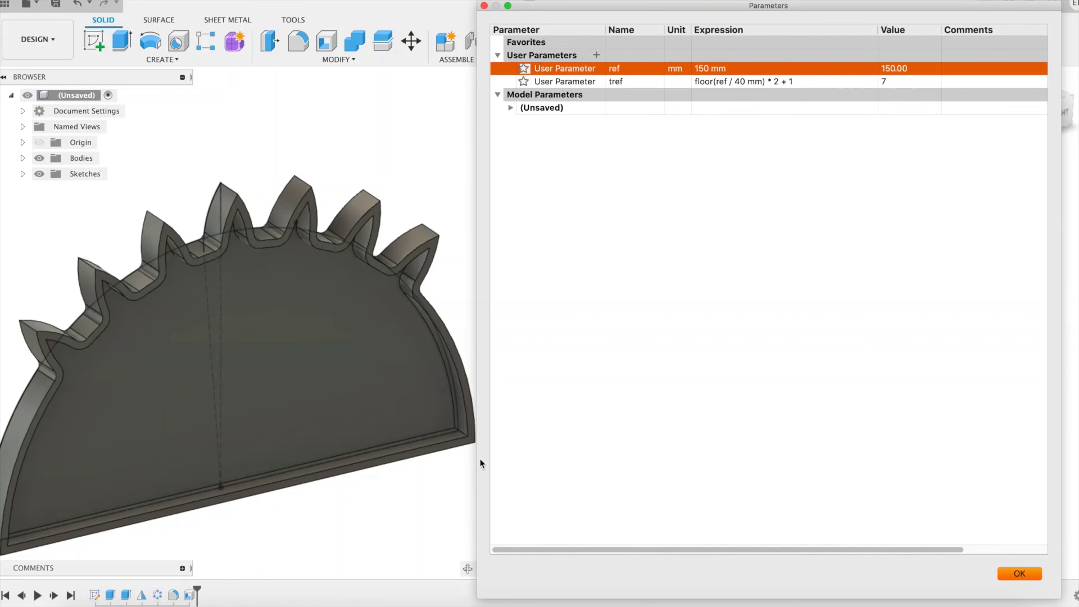
- Return ref to 100 mm, accept the parameters and view the whole shelled model
{"action": "left_click", "coordinate": [734, 70]}
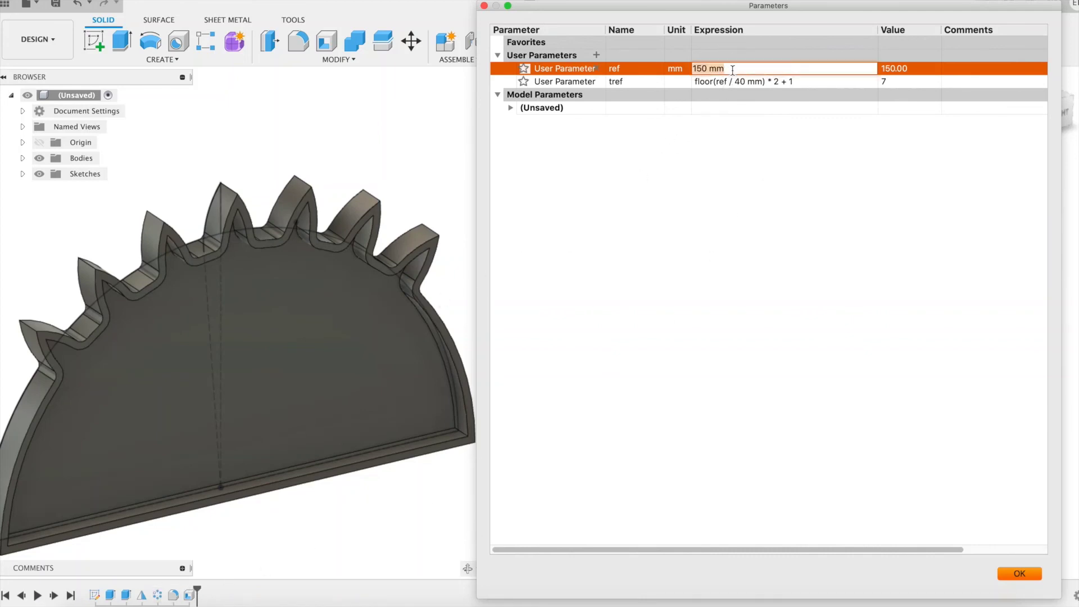
{"action": "type", "text": "100"}
{"action": "left_click", "coordinate": [1021, 573]}
{"action": "middle_click_drag", "start_coordinate": [533, 379], "coordinate": [741, 368]}
{"action": "key", "text": "Escape"}
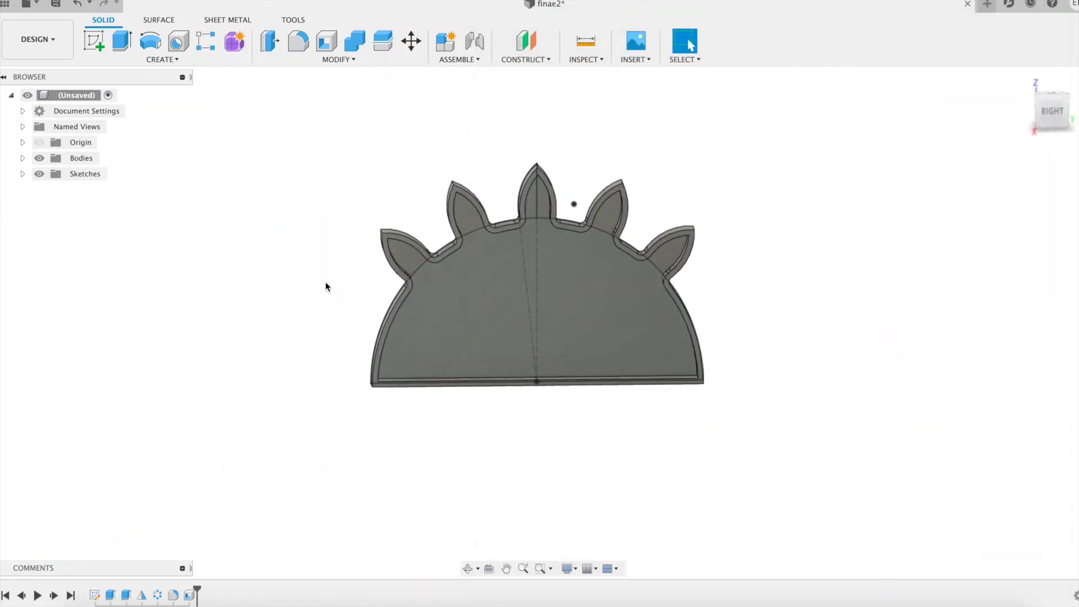